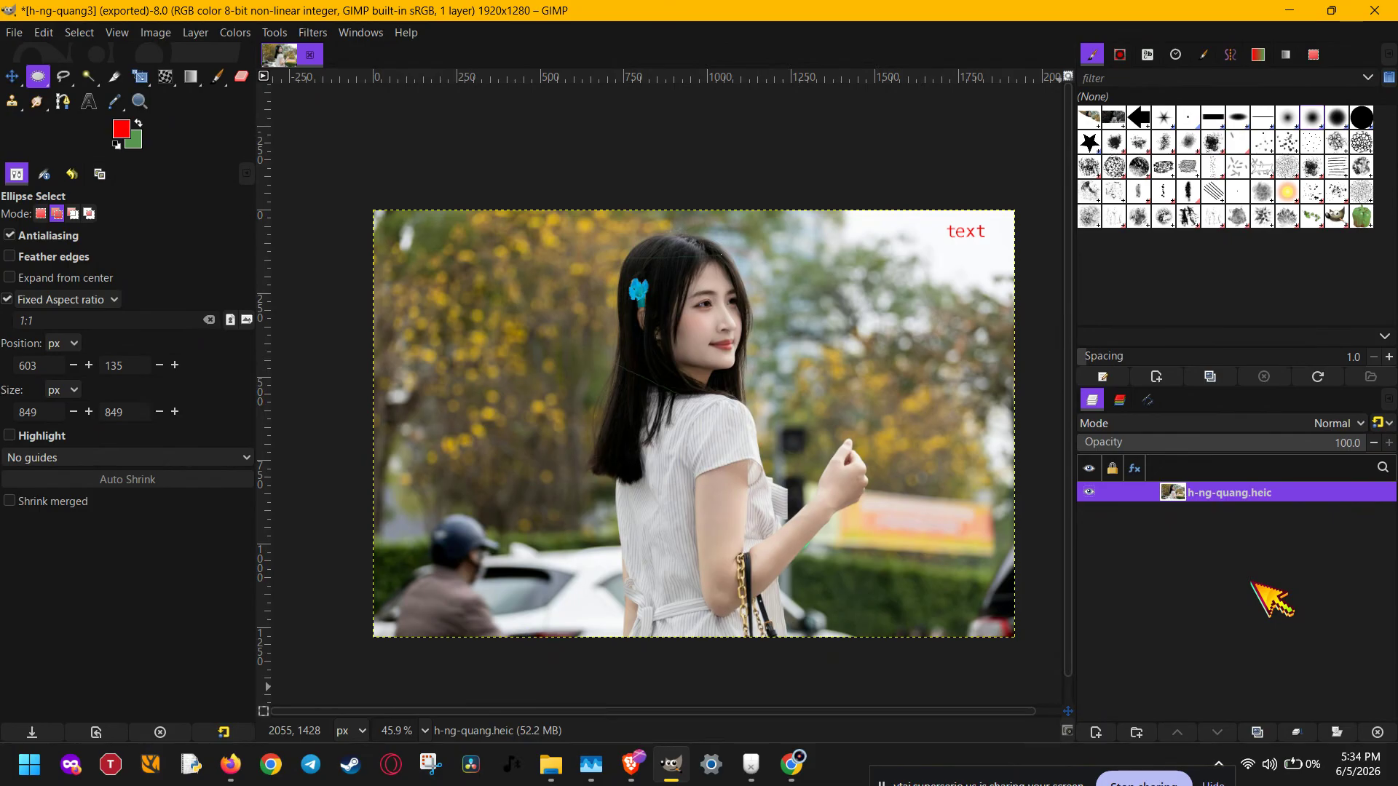
# - Try Linear Invert on the whole photo layer and undo it
pyautogui.click(235, 33)
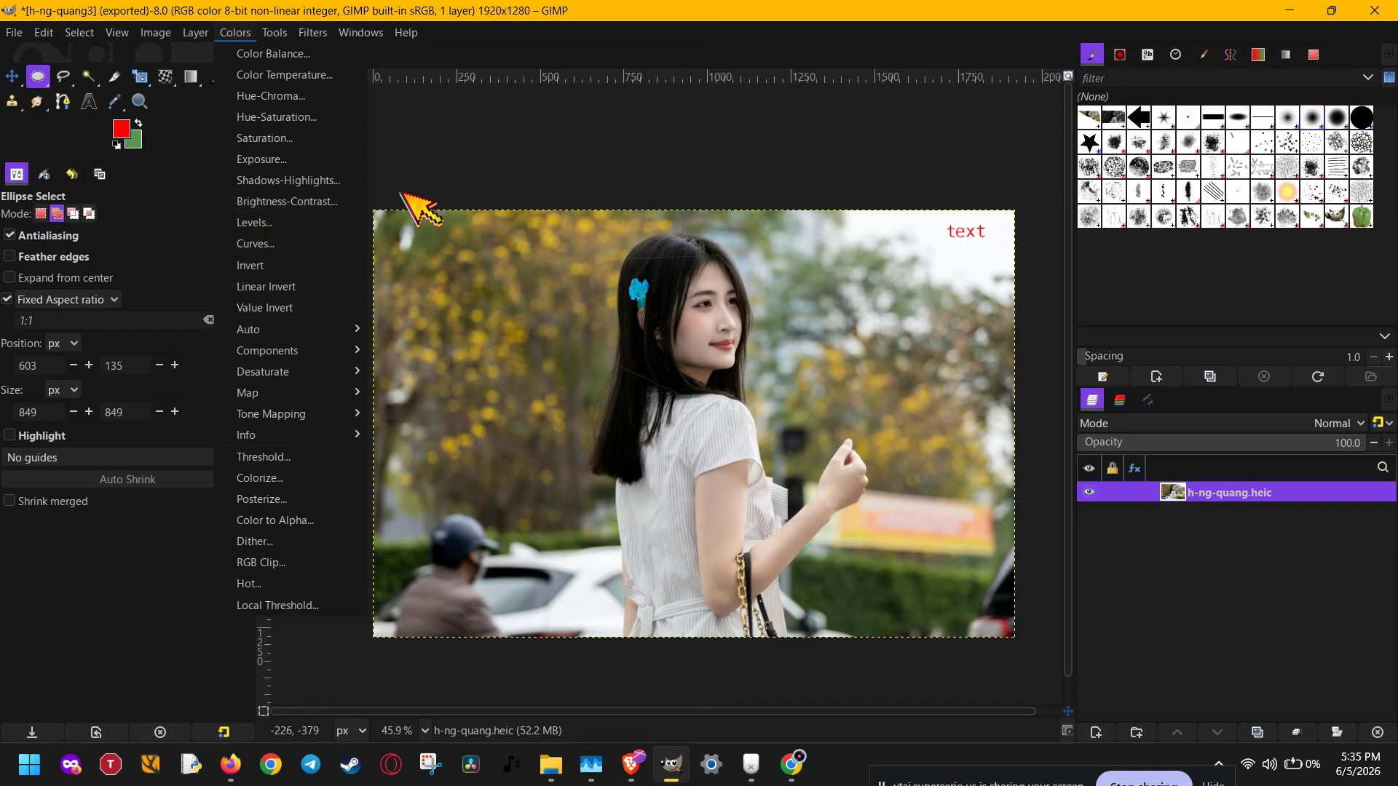
pyautogui.click(349, 290)
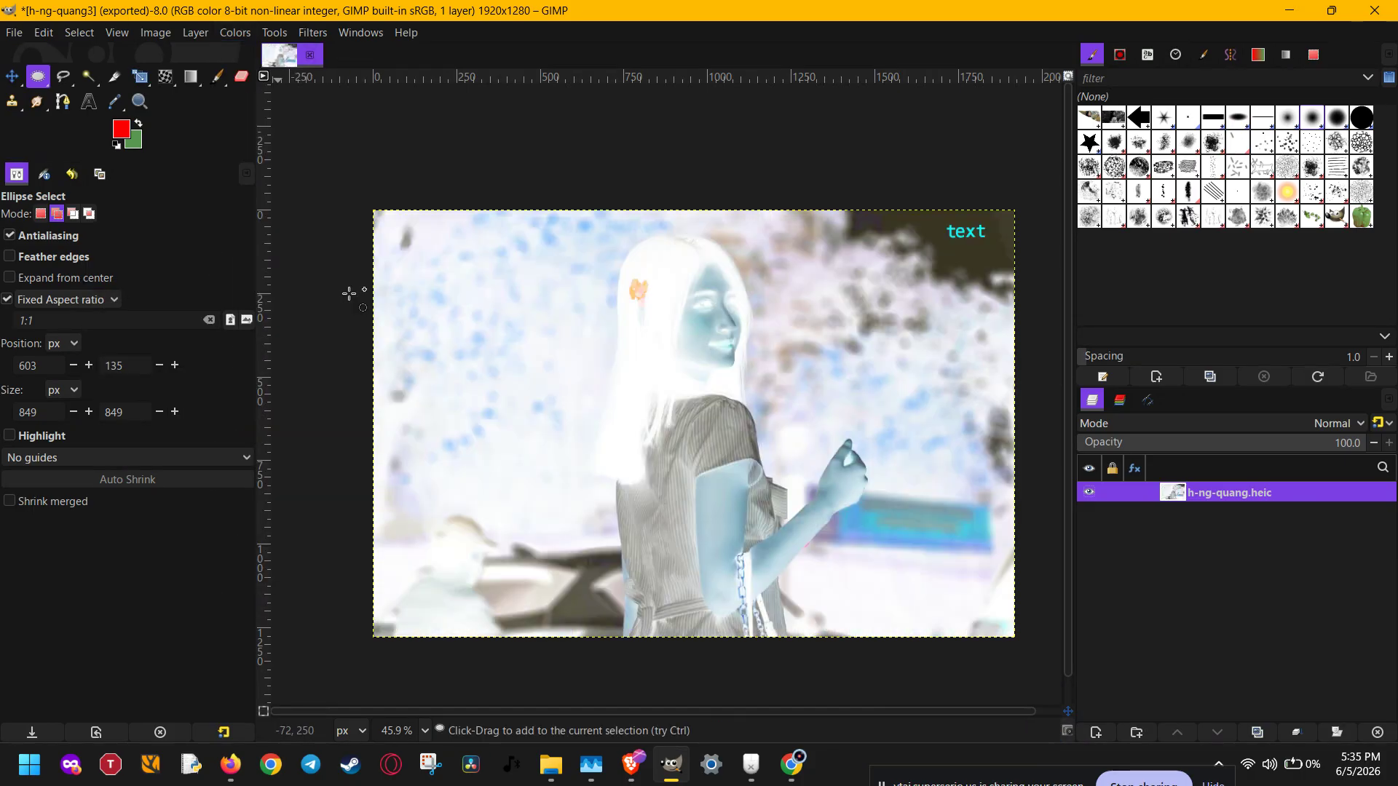
pyautogui.click(43, 32)
pyautogui.click(87, 54)
# - Try Value Invert on the whole photo layer and undo it
pyautogui.click(234, 33)
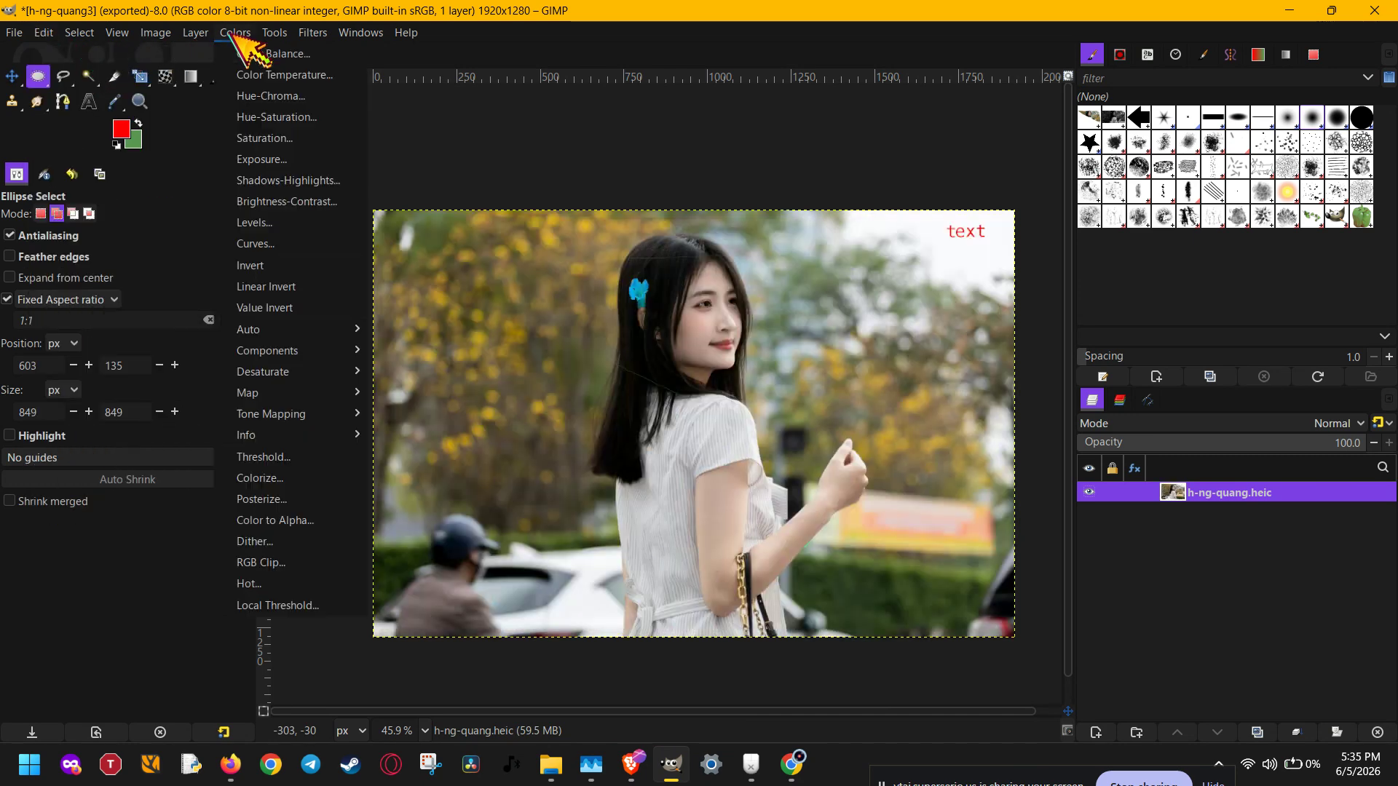
pyautogui.click(308, 310)
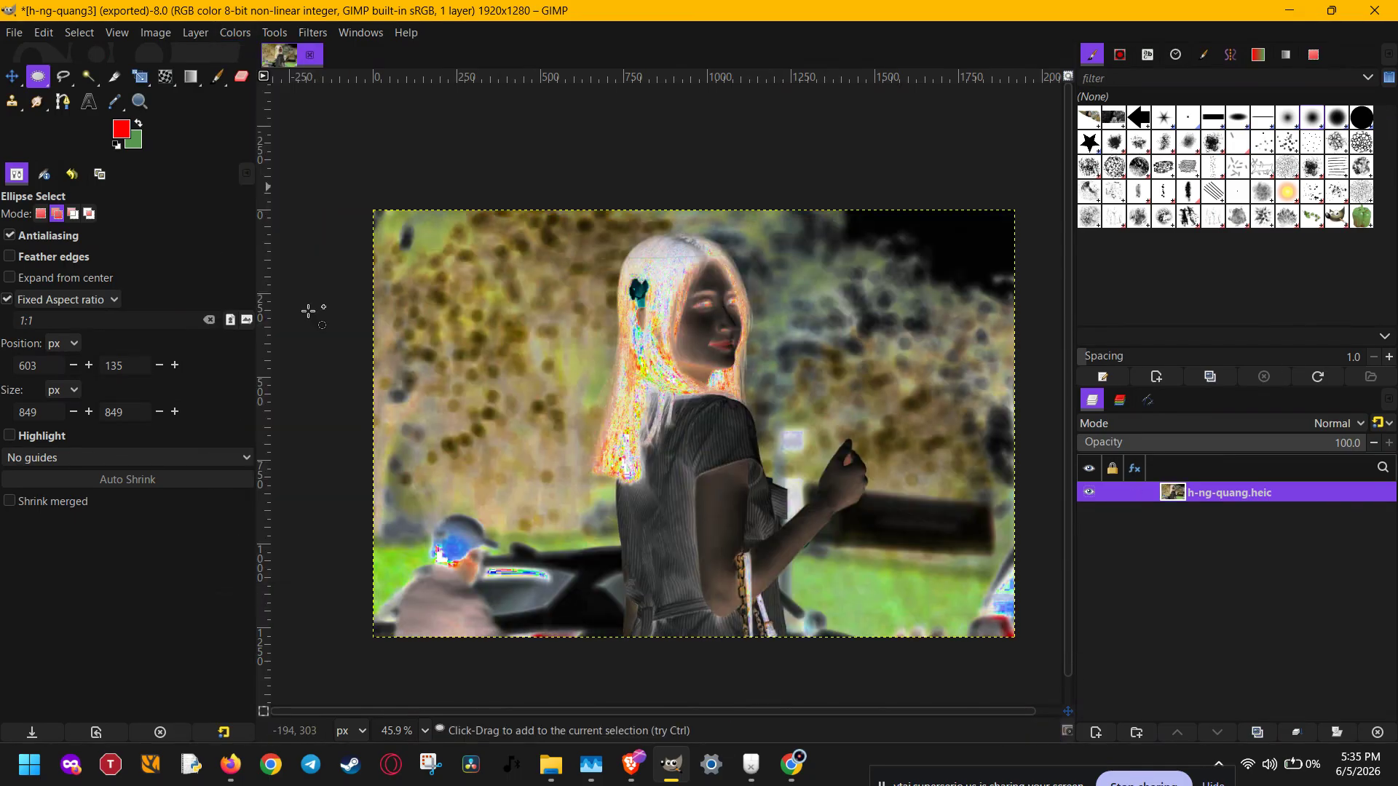
pyautogui.click(236, 33)
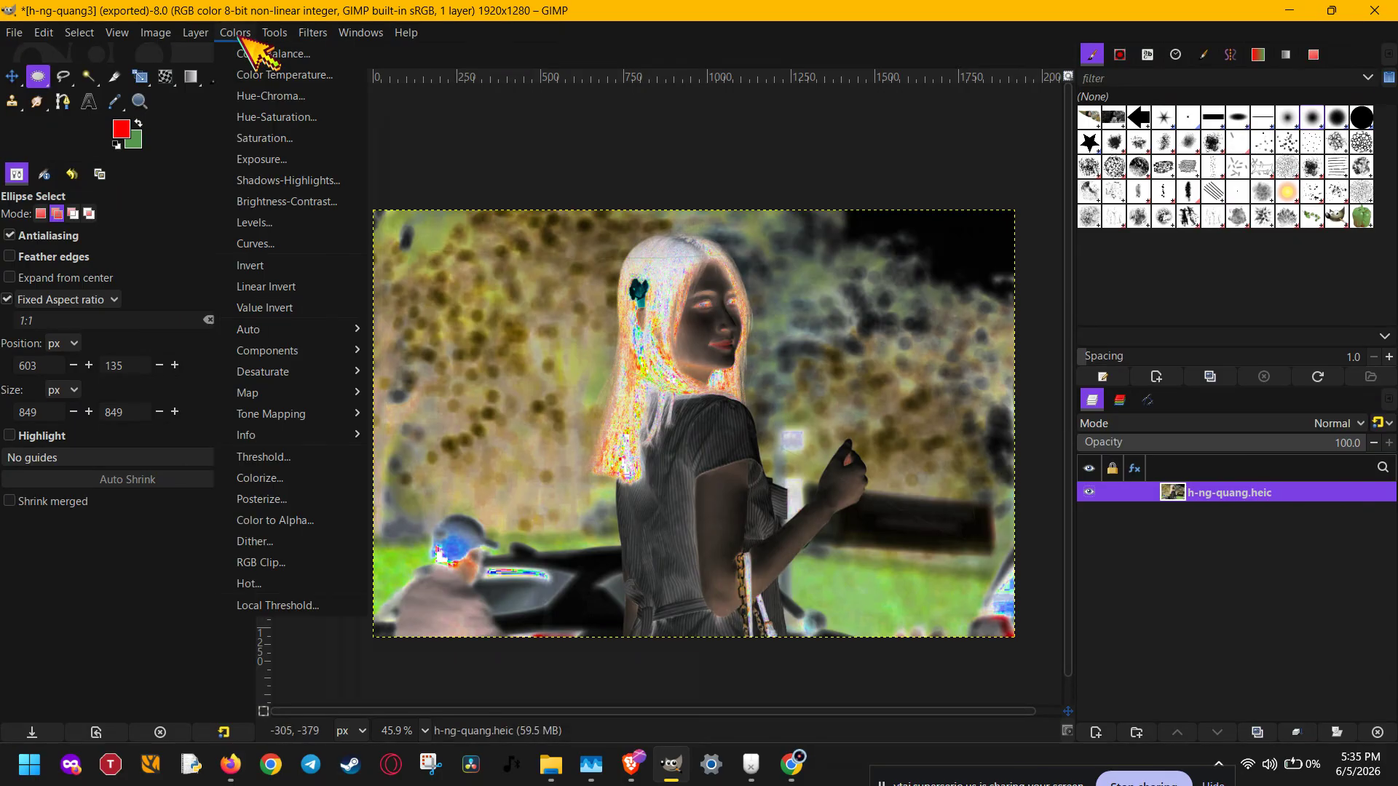
pyautogui.click(603, 179)
pyautogui.hotkey('ctrl', 'z')
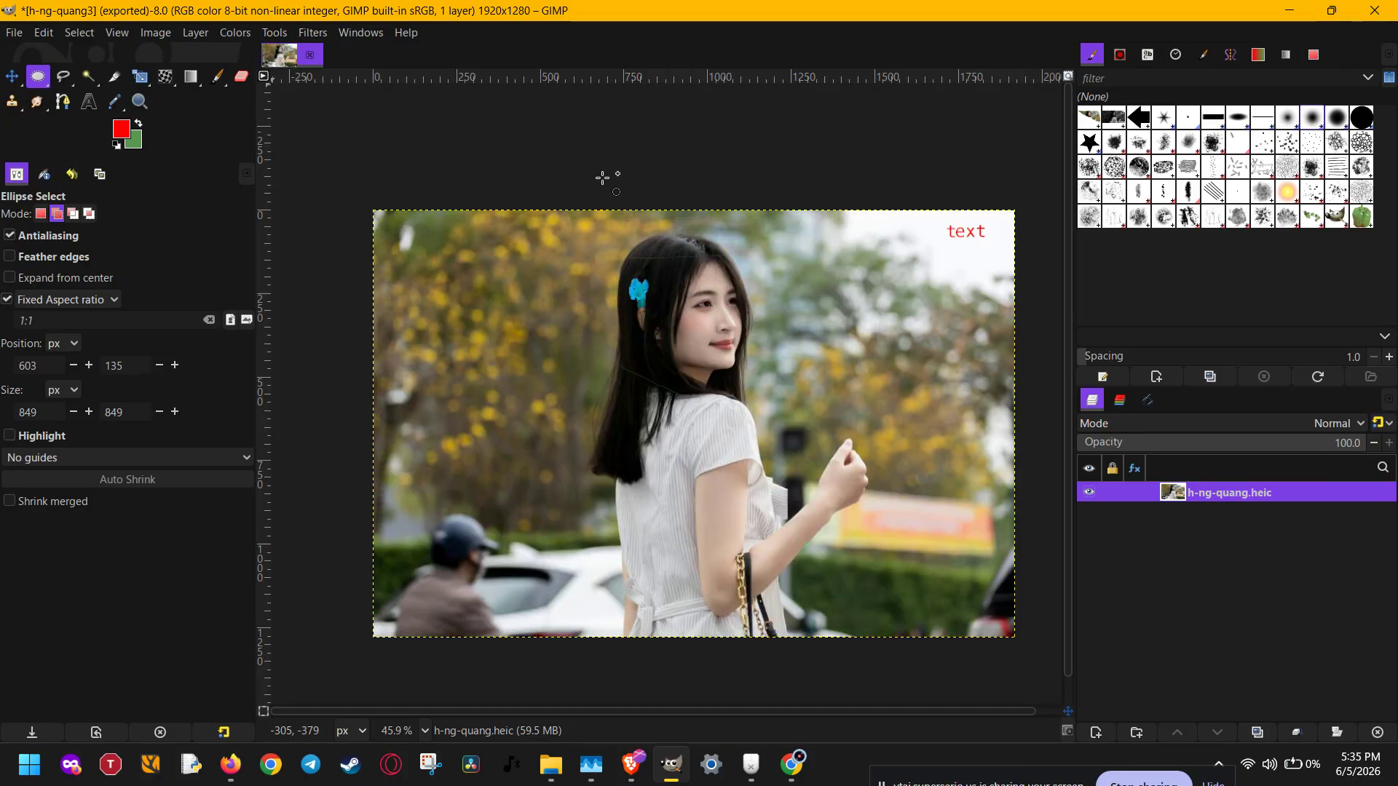
# - Try the Invert adjustment on the whole photo layer, undoing each application
pyautogui.click(235, 32)
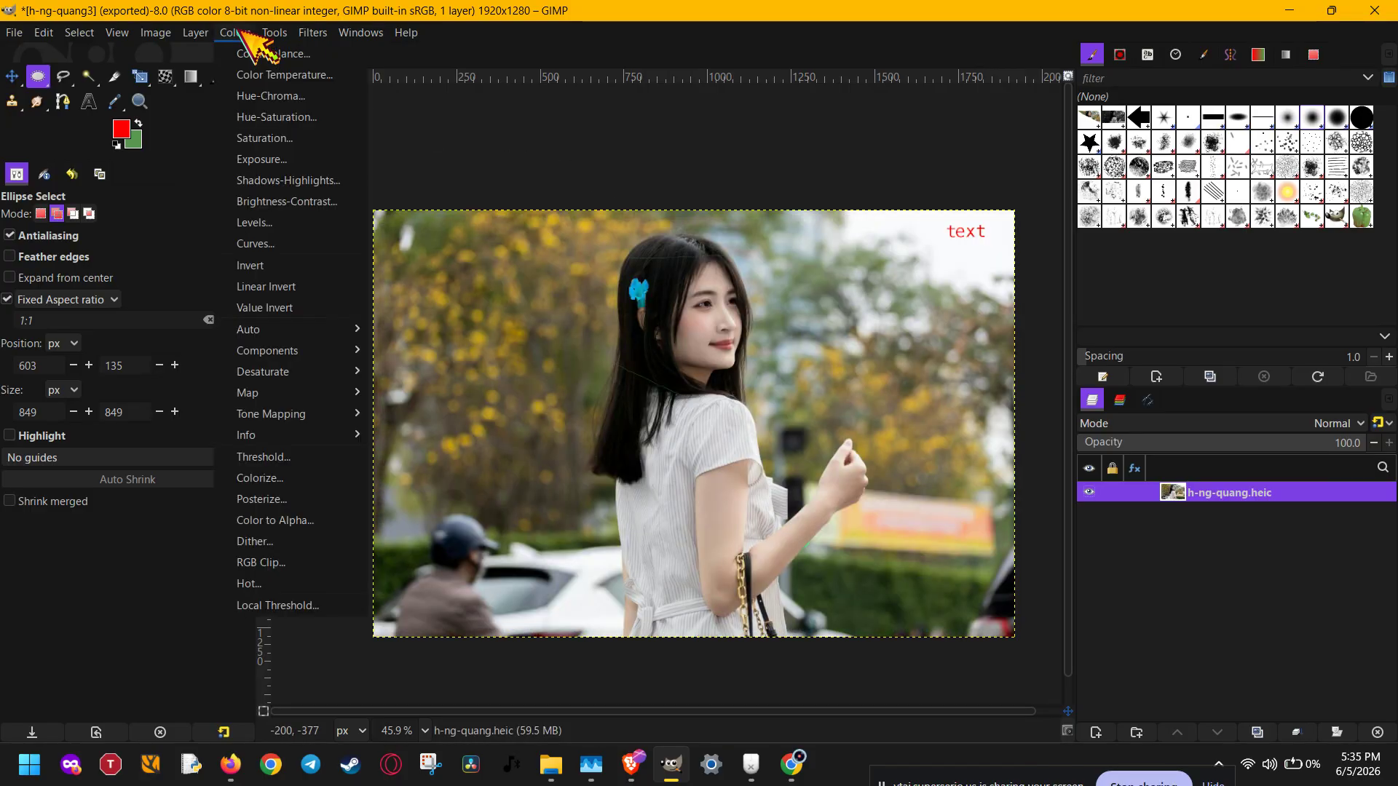
pyautogui.click(276, 265)
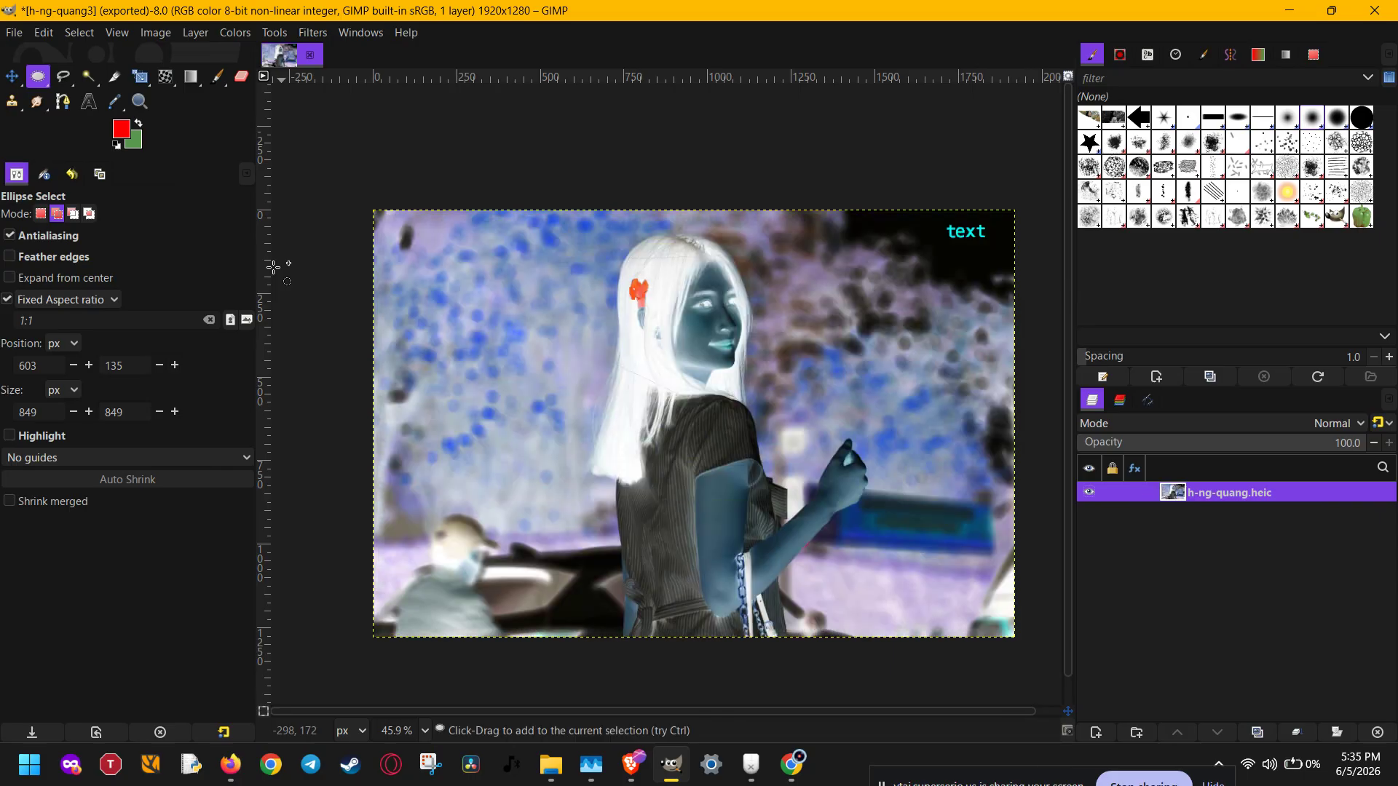
pyautogui.hotkey('ctrl', 'z')
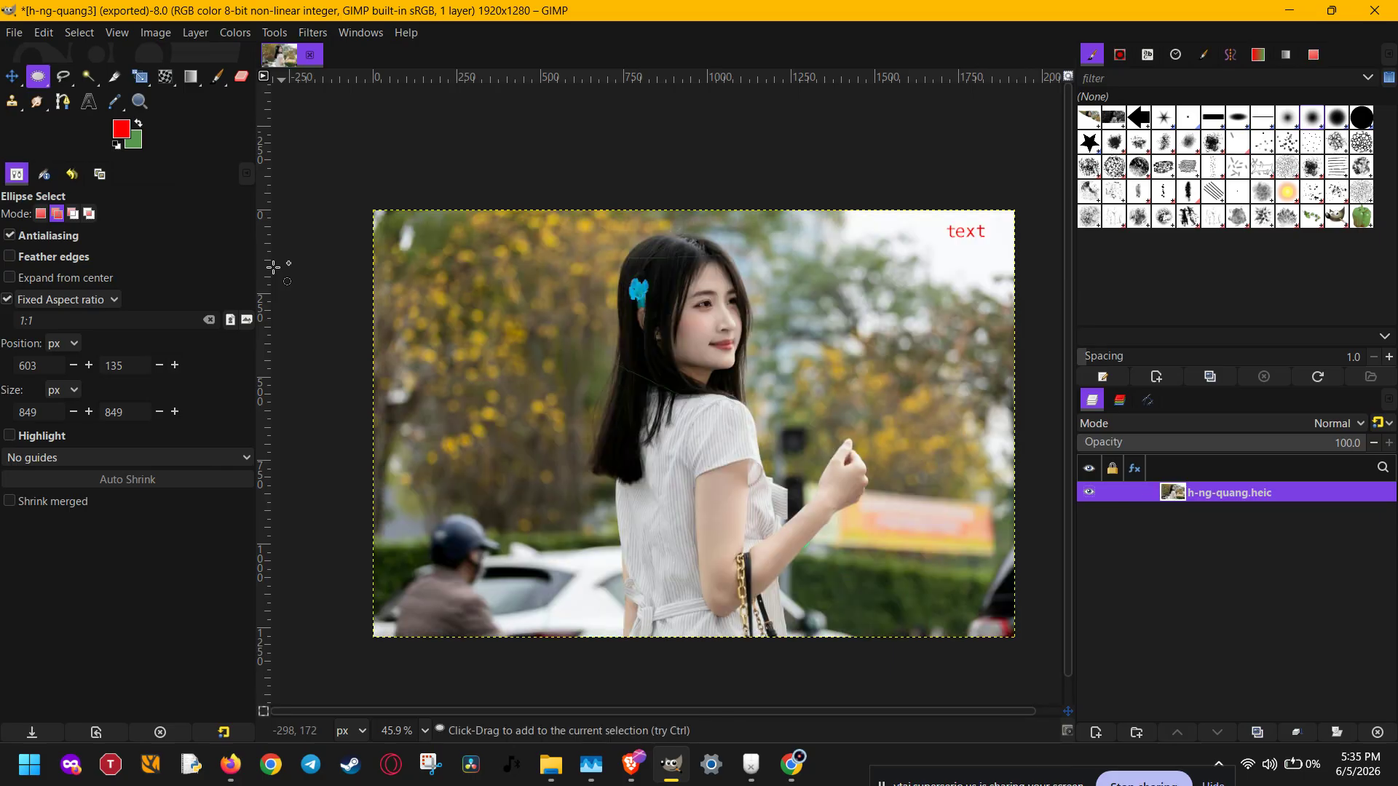
pyautogui.click(235, 32)
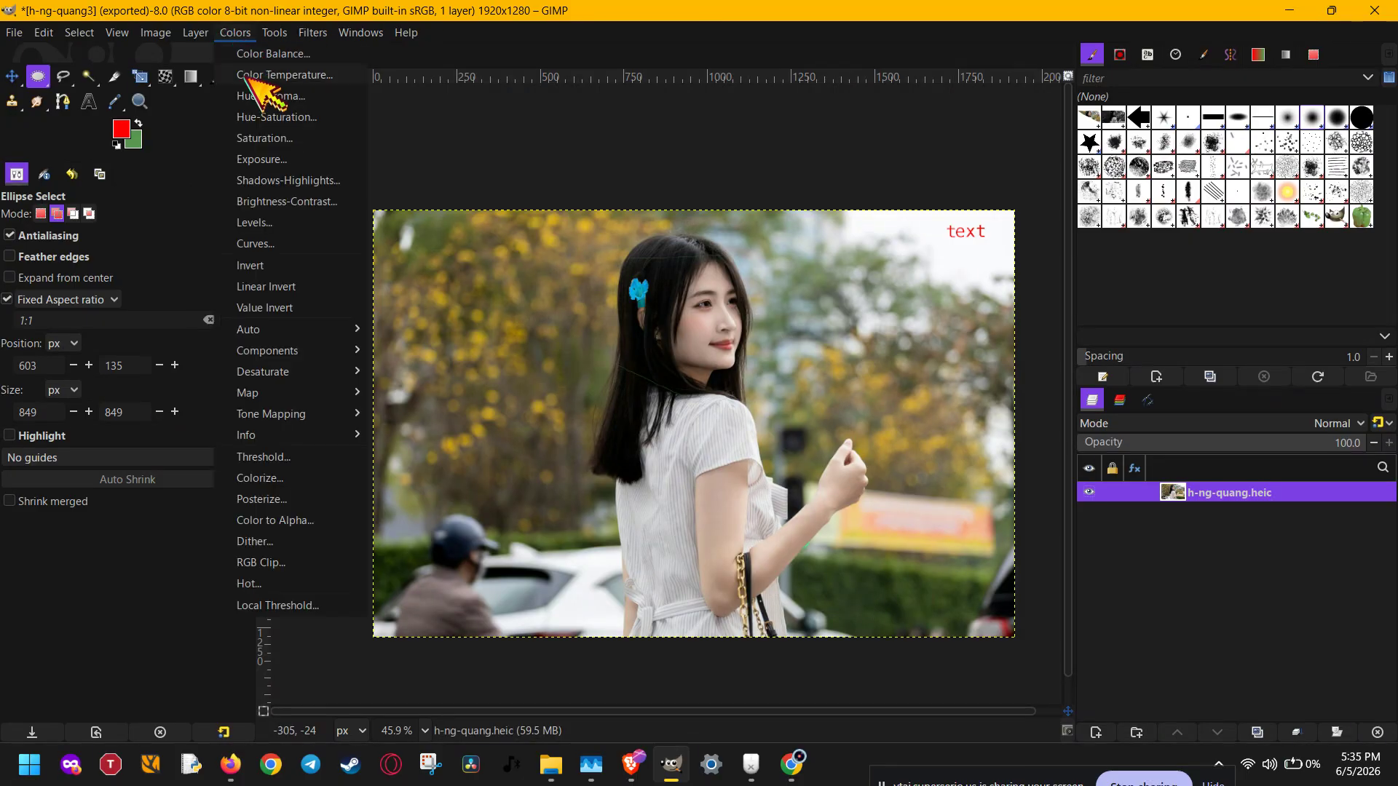
pyautogui.click(313, 288)
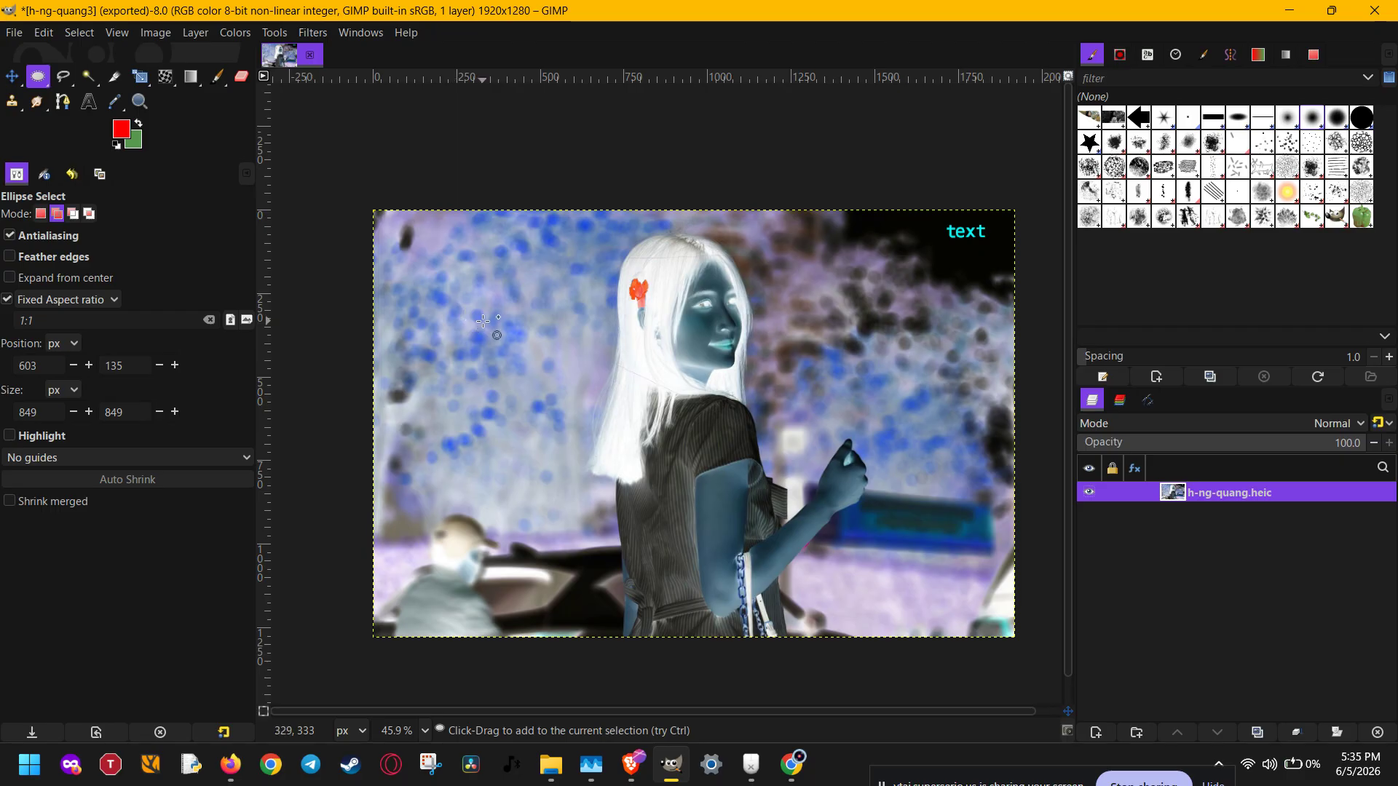
pyautogui.hotkey('ctrl', 'z')
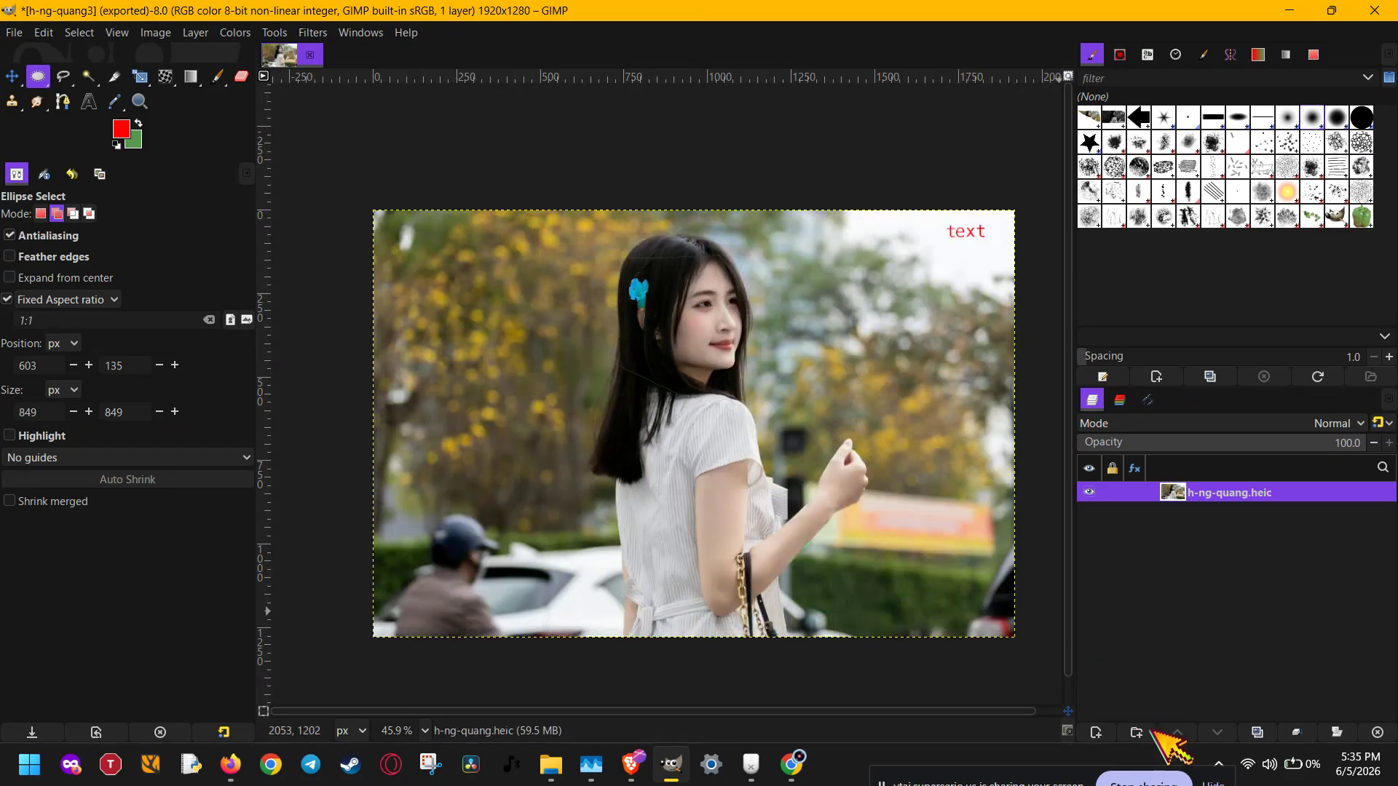
# - Duplicate the photo layer twice, and apply Invert to the topmost copy before hiding it
pyautogui.doubleClick(1271, 733)
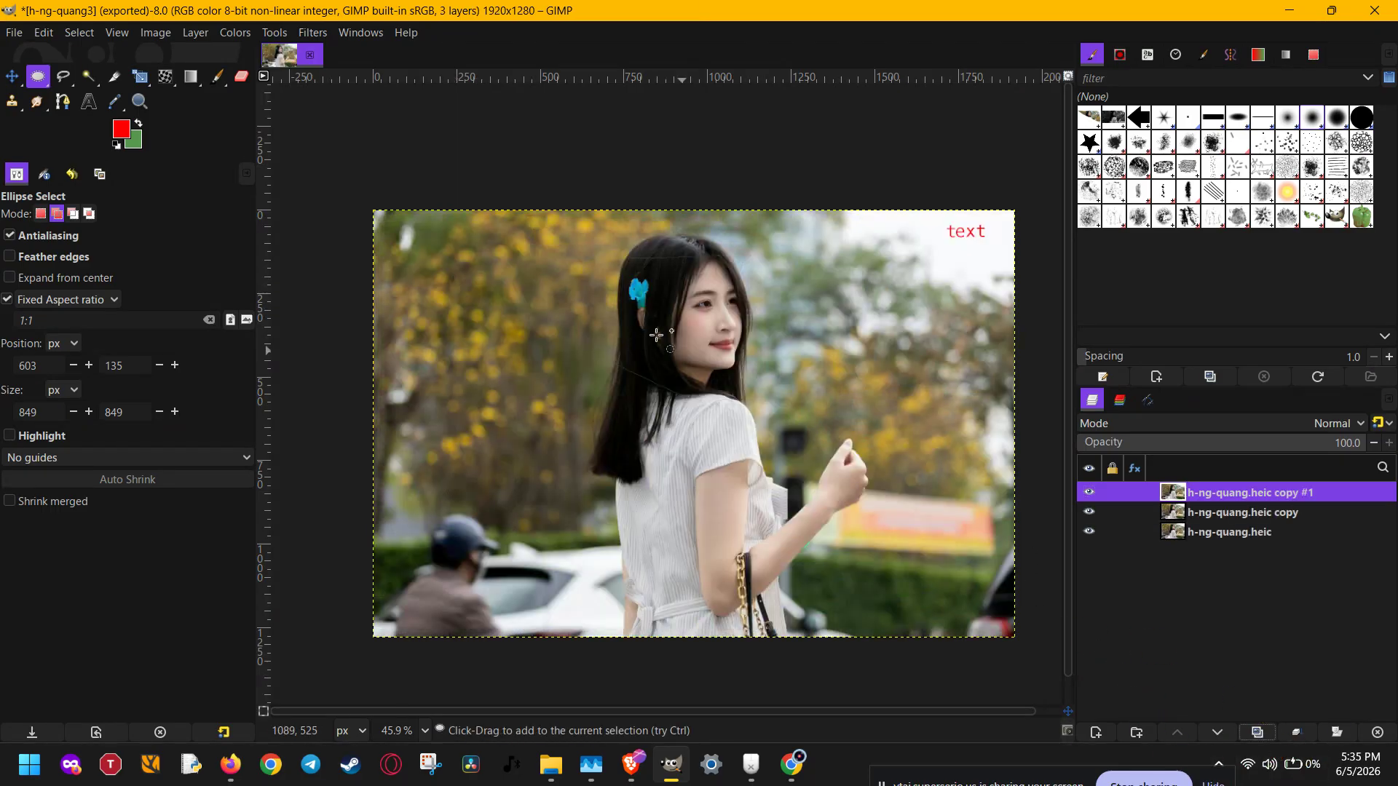
pyautogui.click(235, 33)
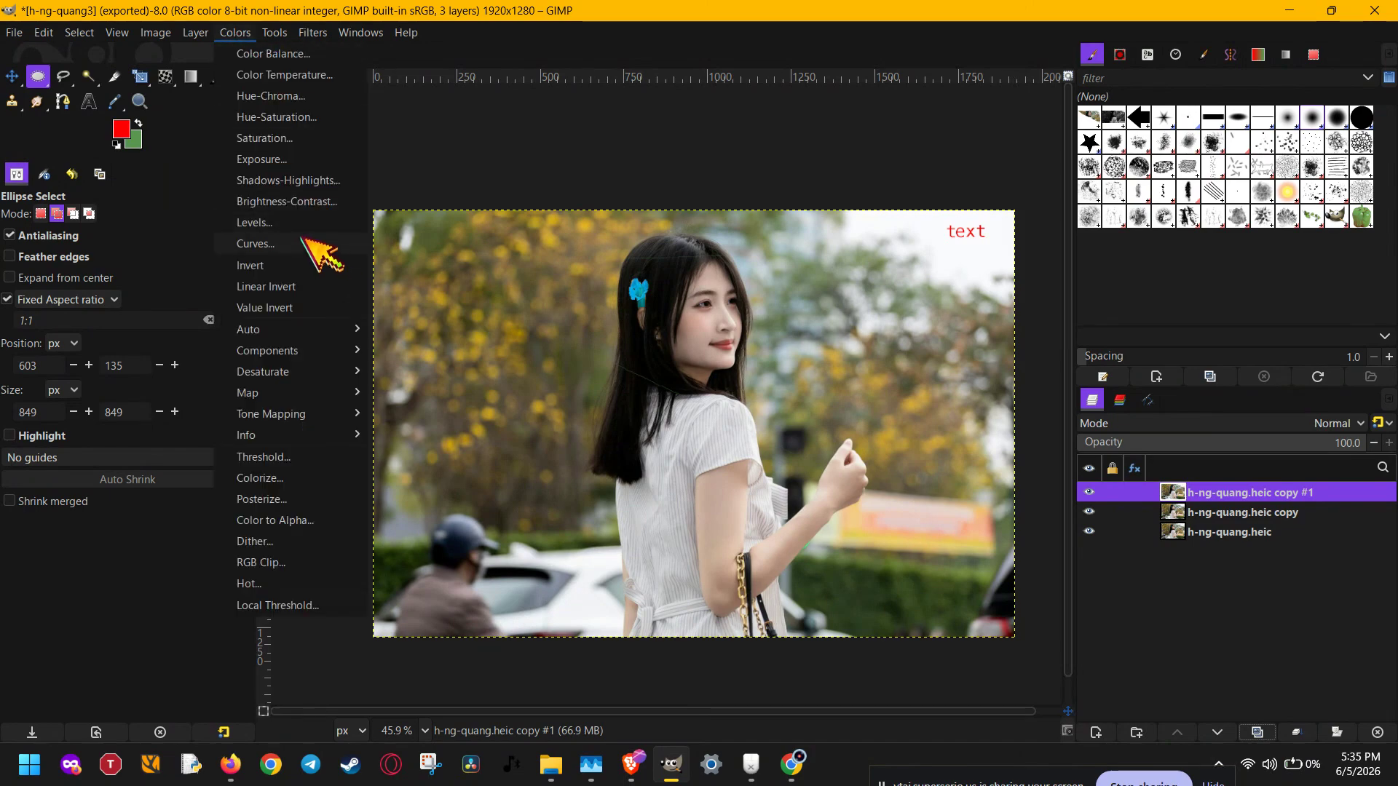
pyautogui.click(300, 262)
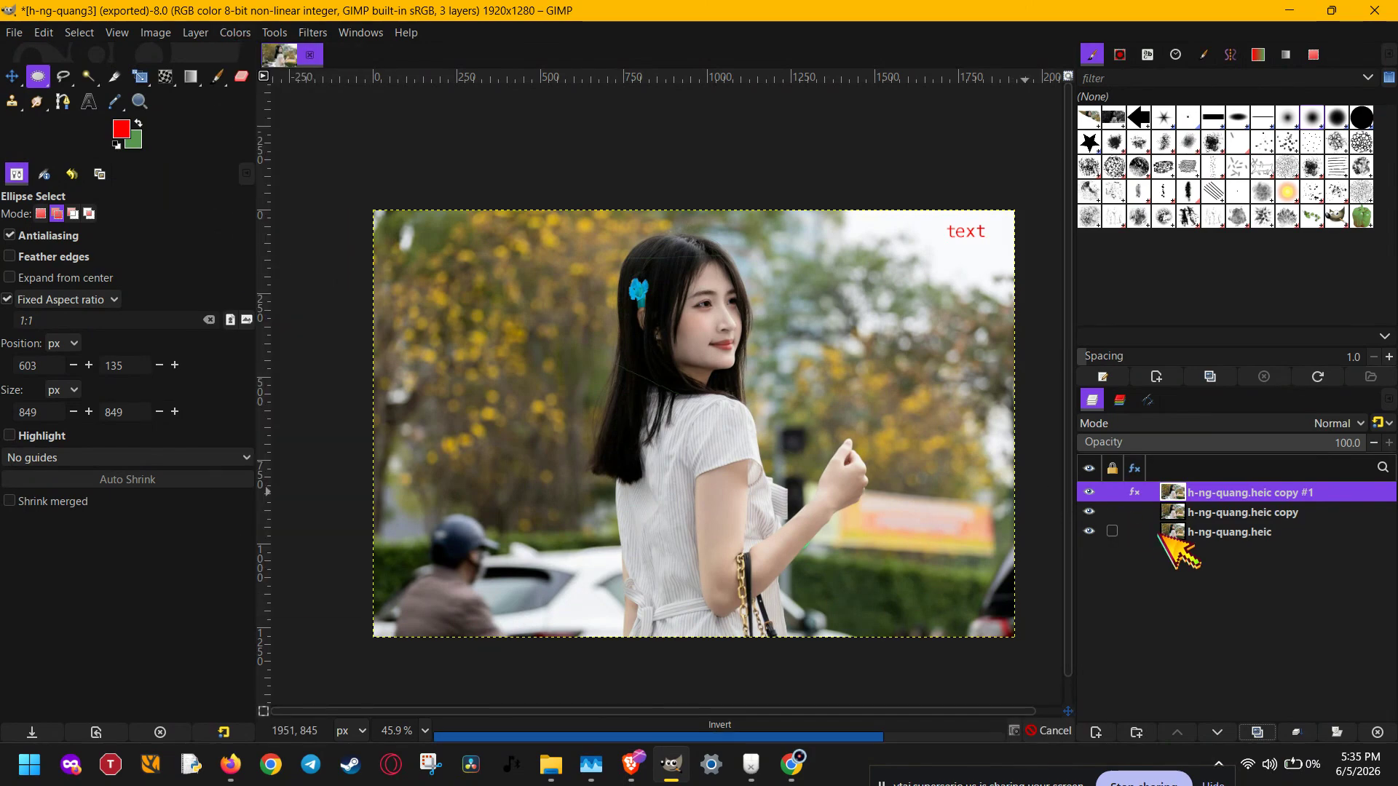
pyautogui.click(1089, 492)
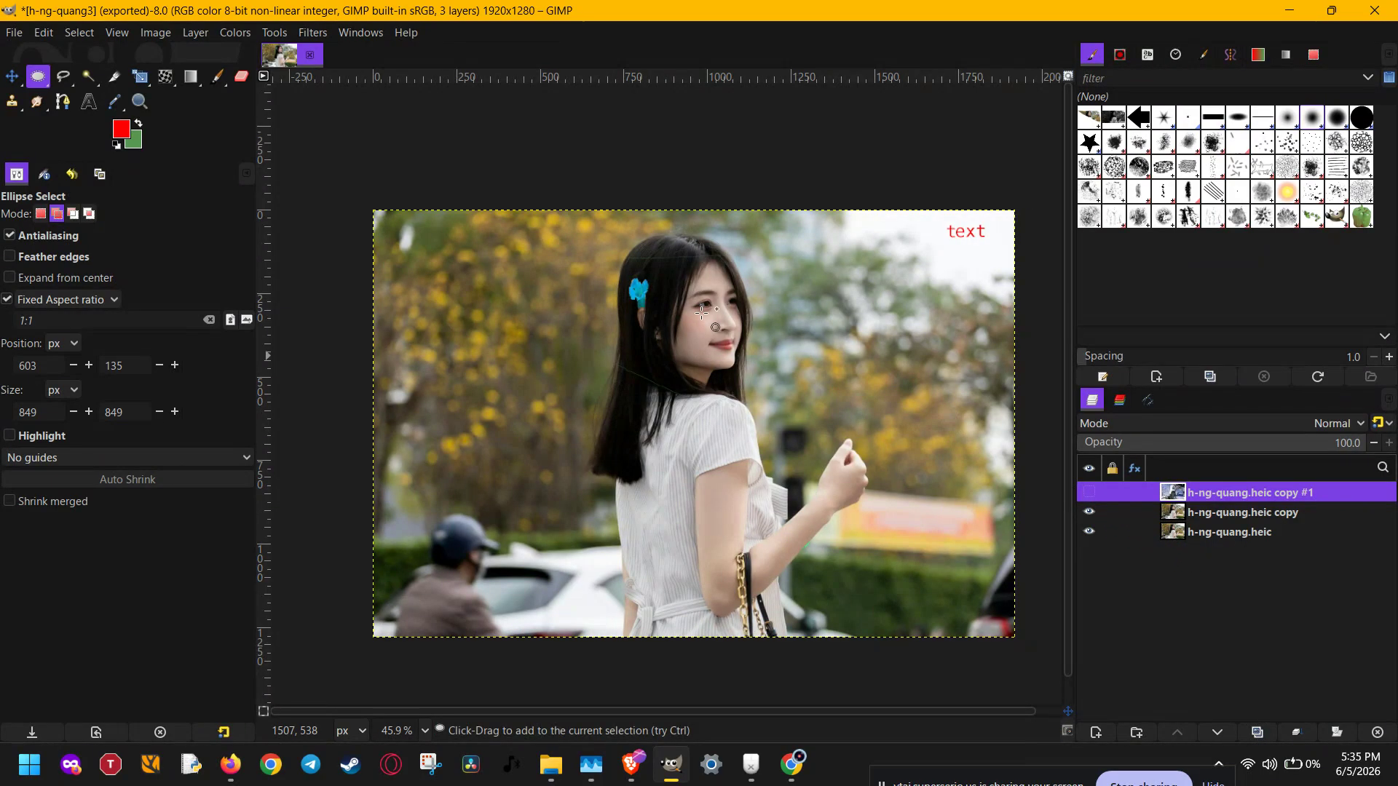
# - Apply Linear Invert to the middle photo copy and hide that layer
pyautogui.click(236, 33)
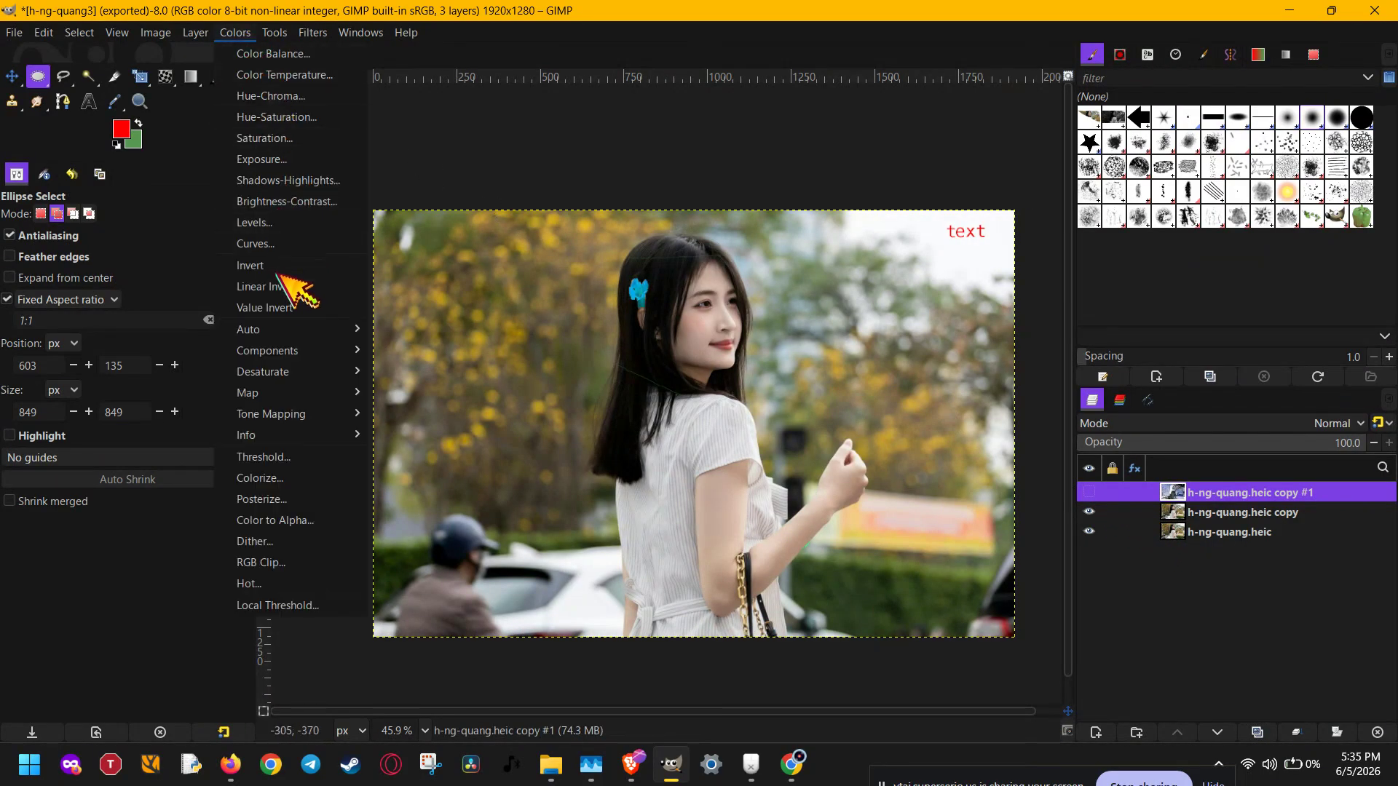
pyautogui.click(300, 263)
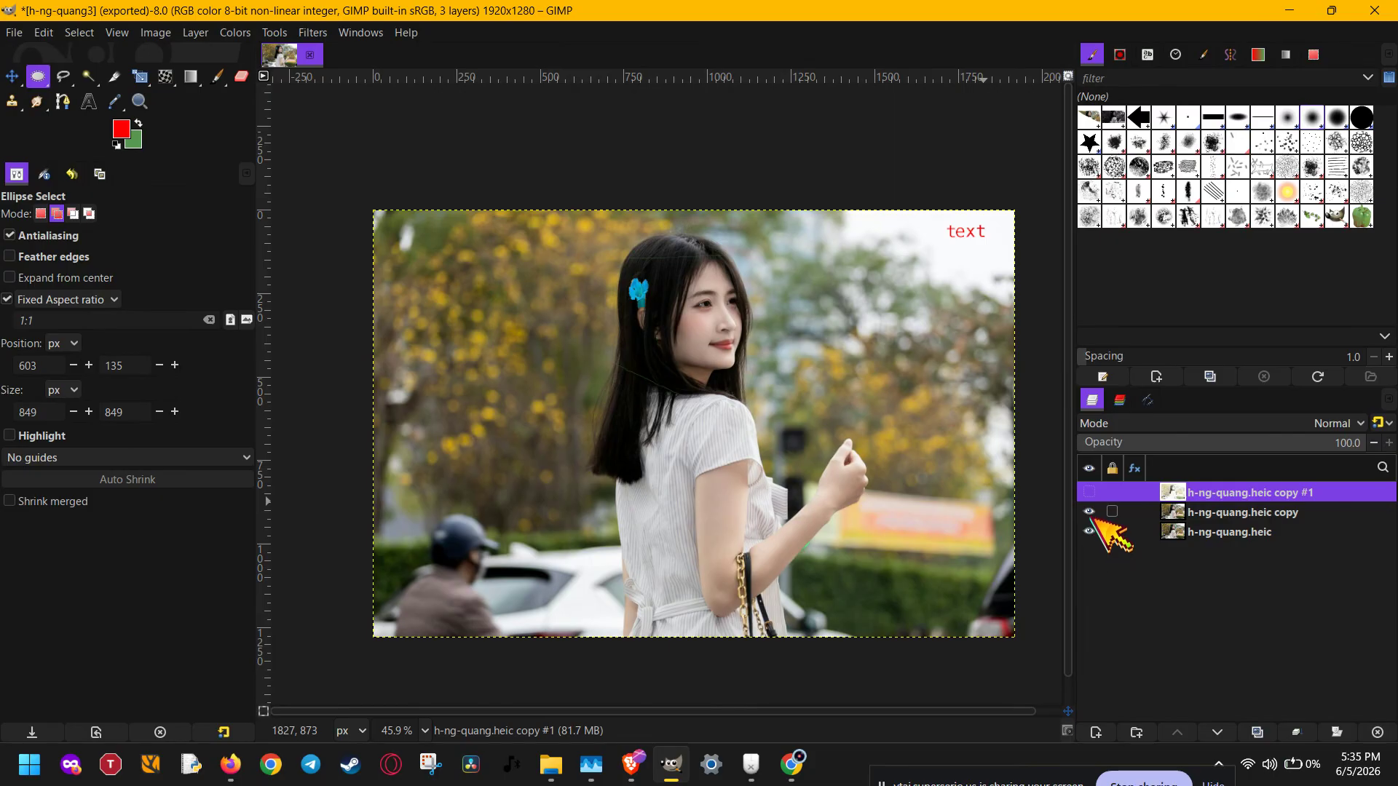
pyautogui.click(1208, 512)
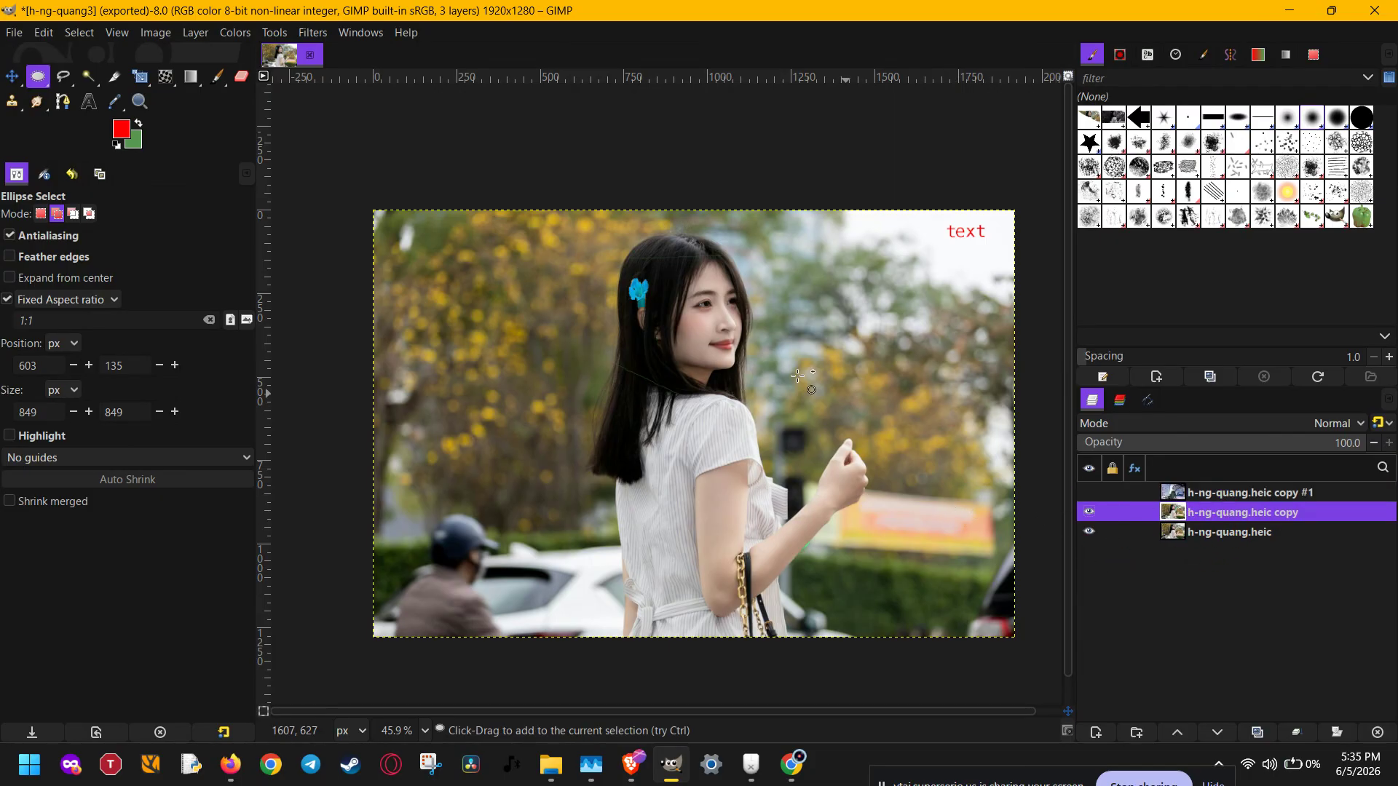
pyautogui.click(235, 33)
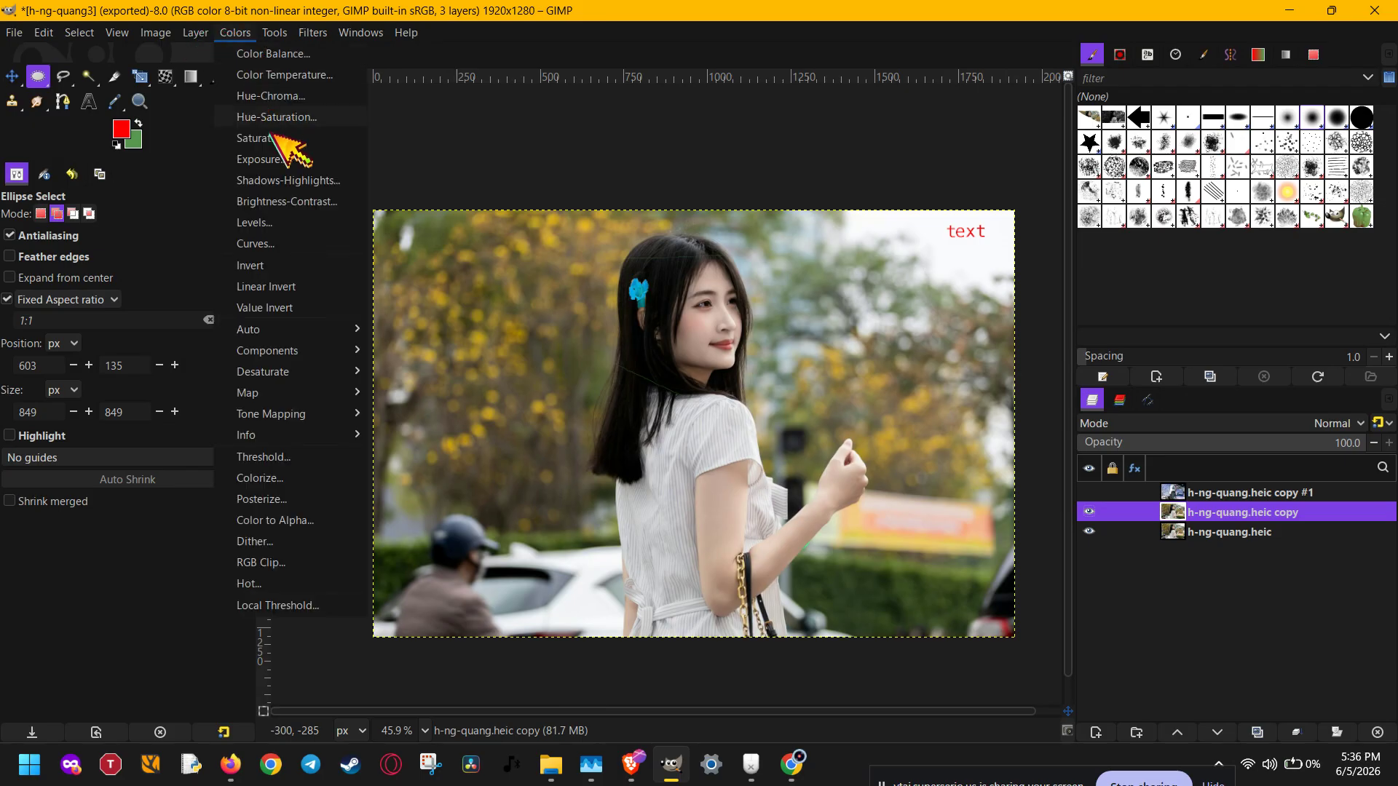
pyautogui.click(297, 288)
pyautogui.click(1089, 512)
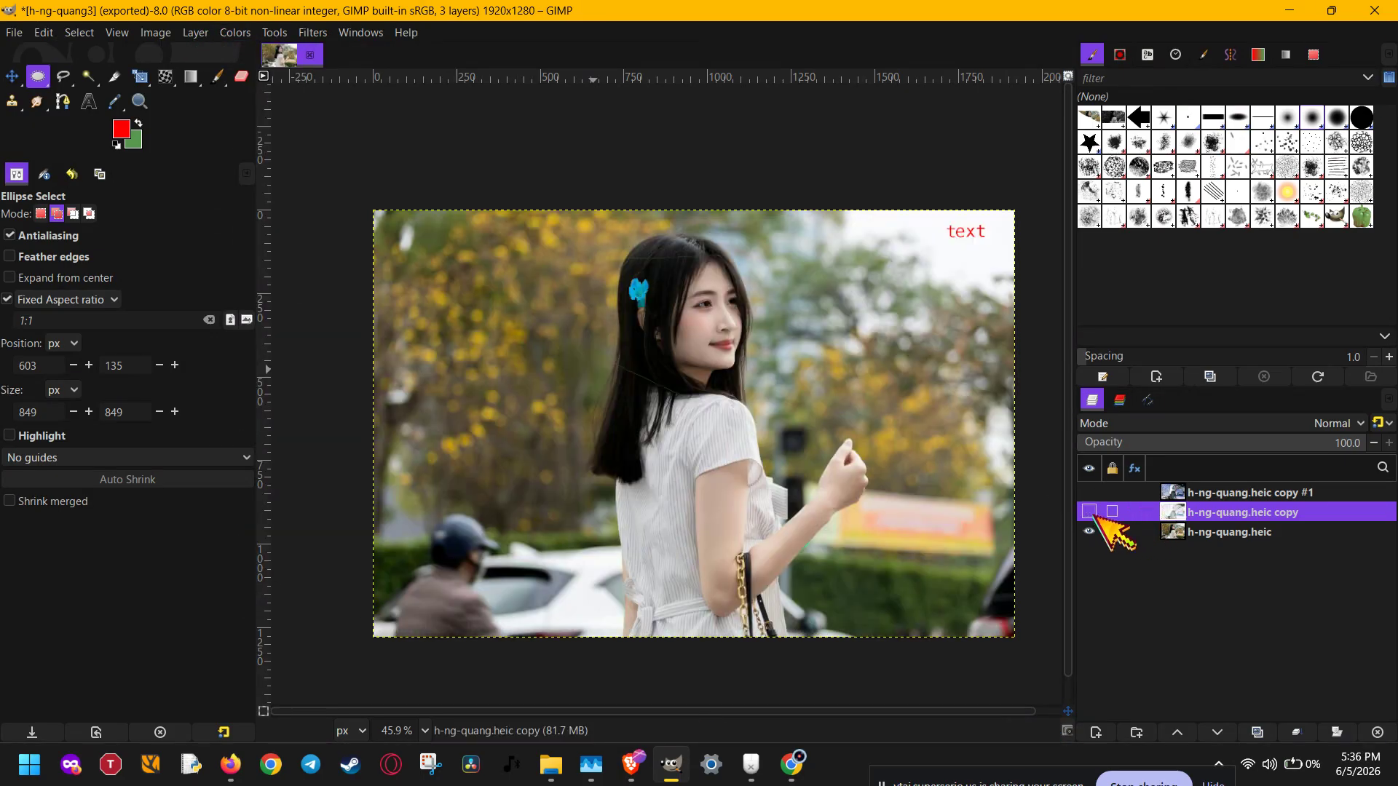
# - Apply Value Invert to the original photo layer at the base of the stack
pyautogui.click(1173, 532)
pyautogui.click(235, 33)
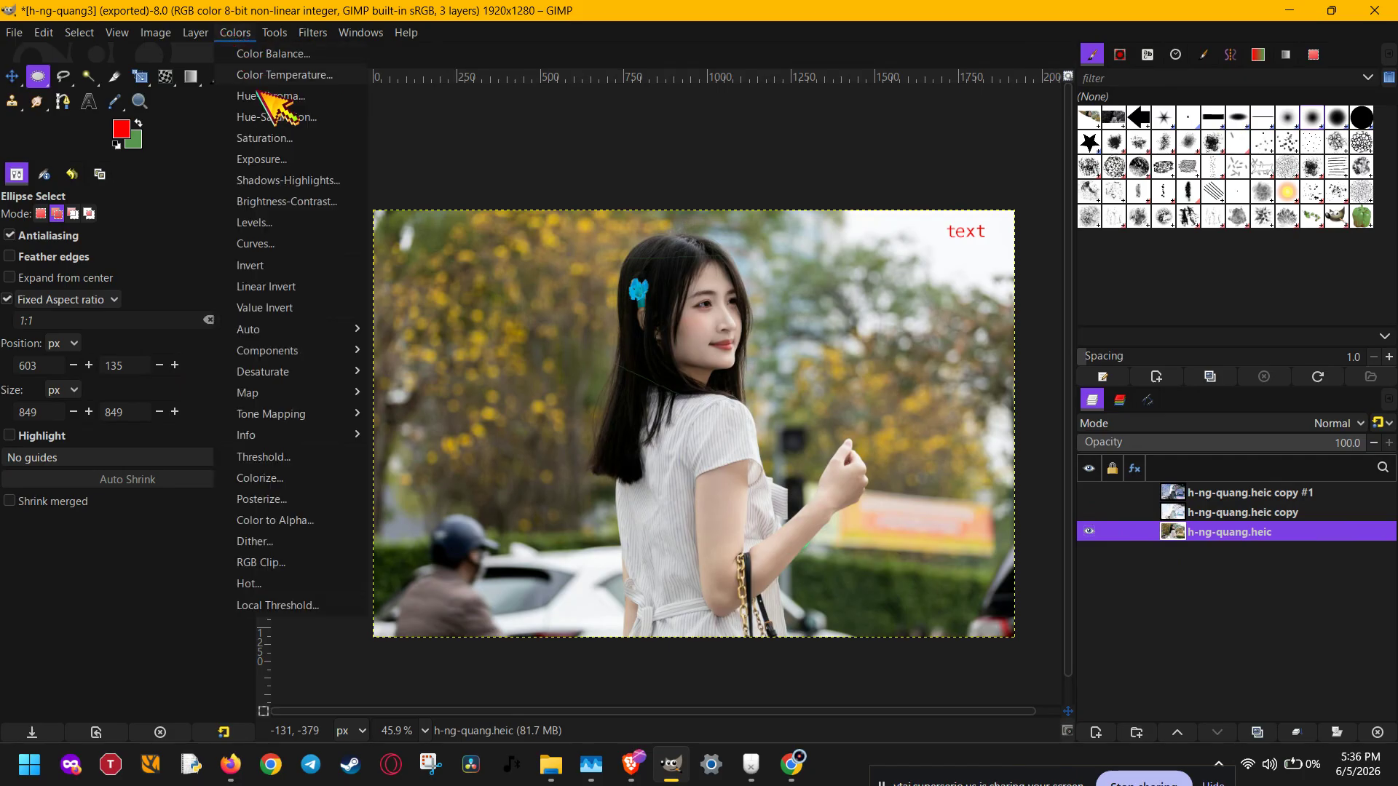
pyautogui.click(295, 308)
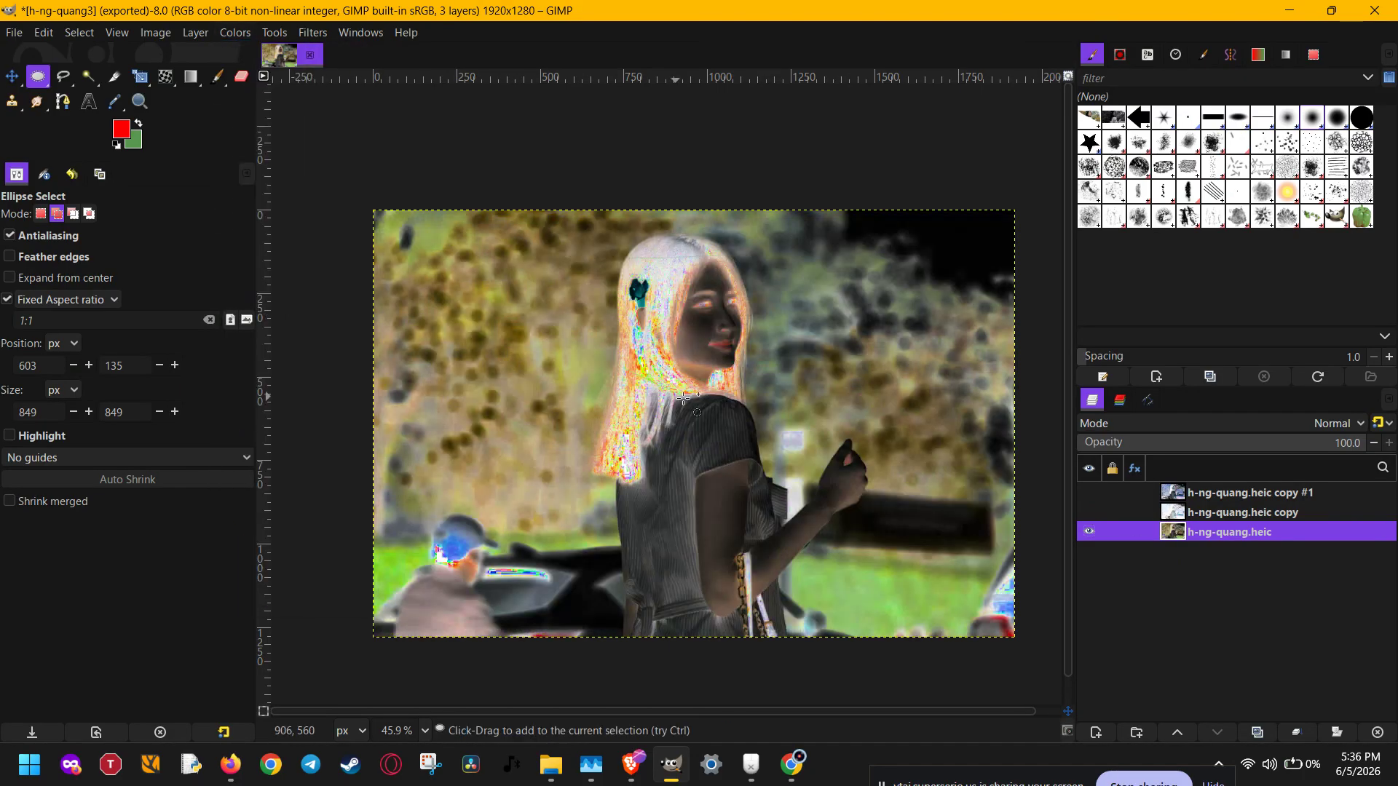
# - Toggle the visibility of the two photo copies to compare the Invert, Linear Invert and Value Invert versions
pyautogui.click(1091, 512)
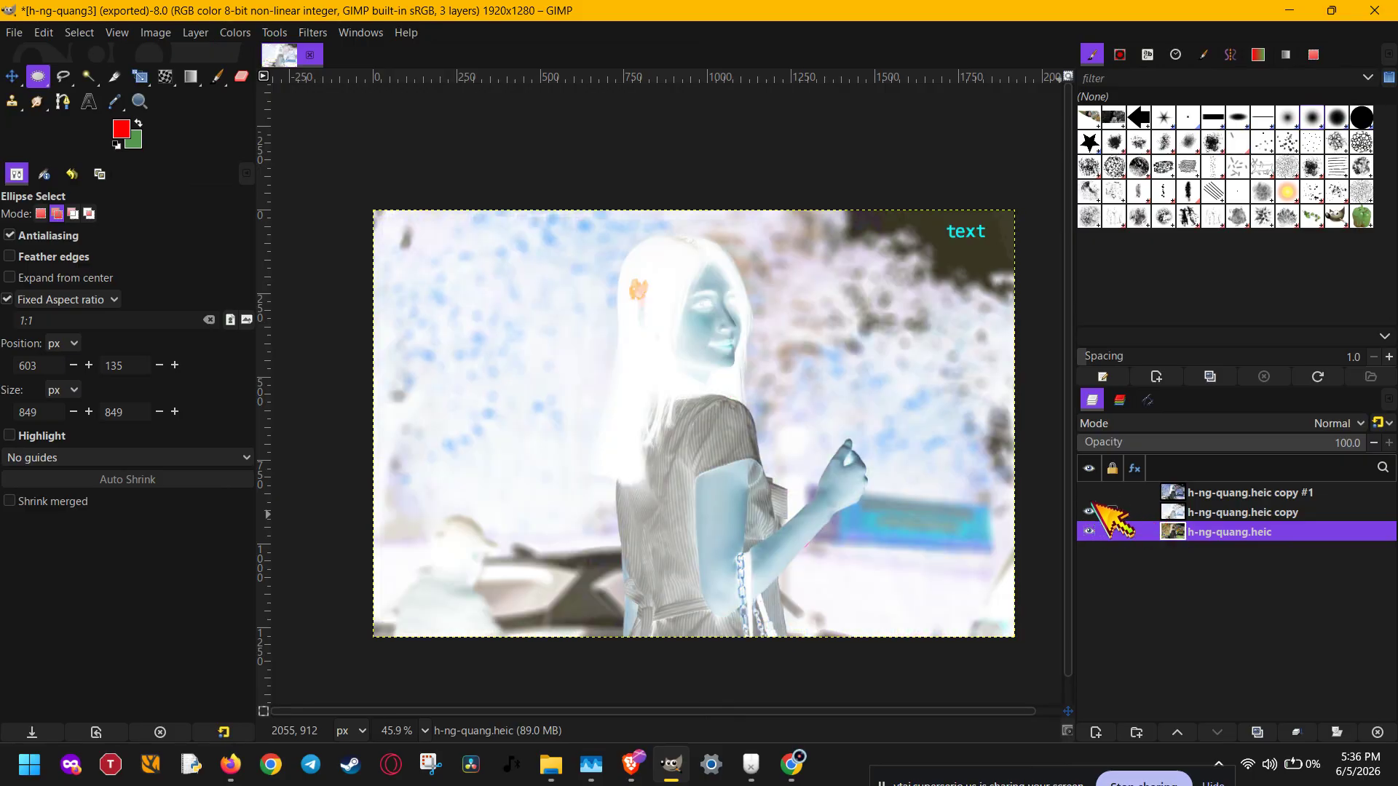
pyautogui.click(1091, 493)
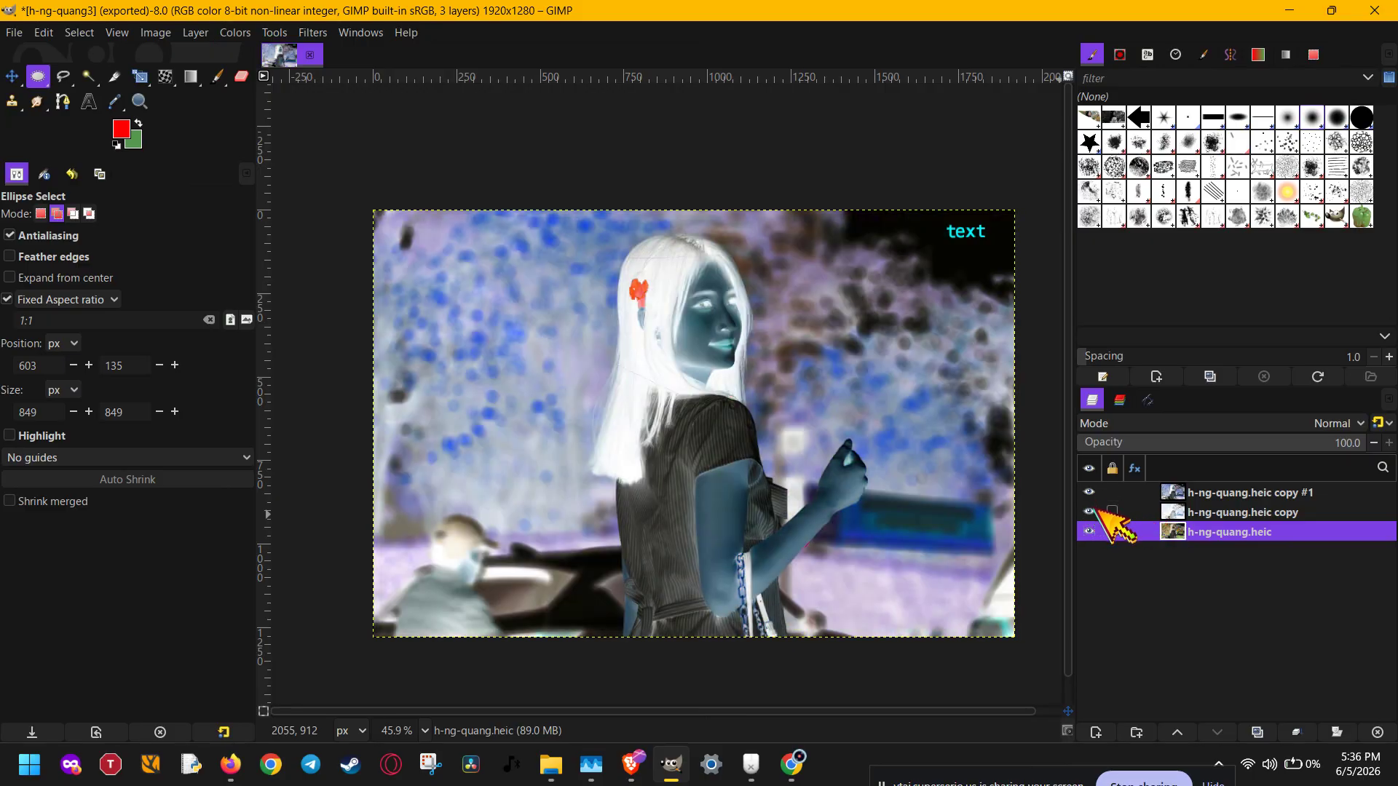
pyautogui.click(1090, 493)
pyautogui.click(1090, 513)
pyautogui.click(1090, 512)
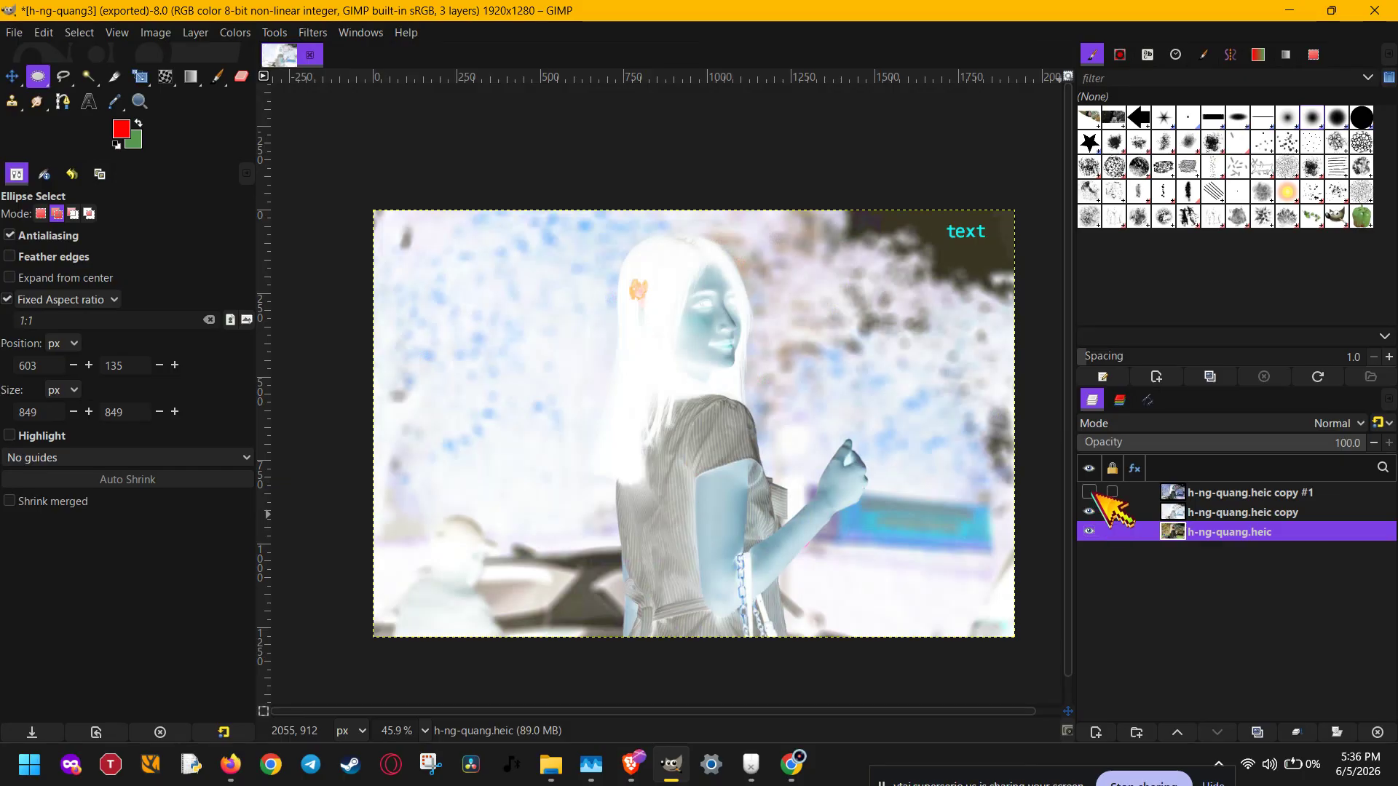
pyautogui.click(1090, 493)
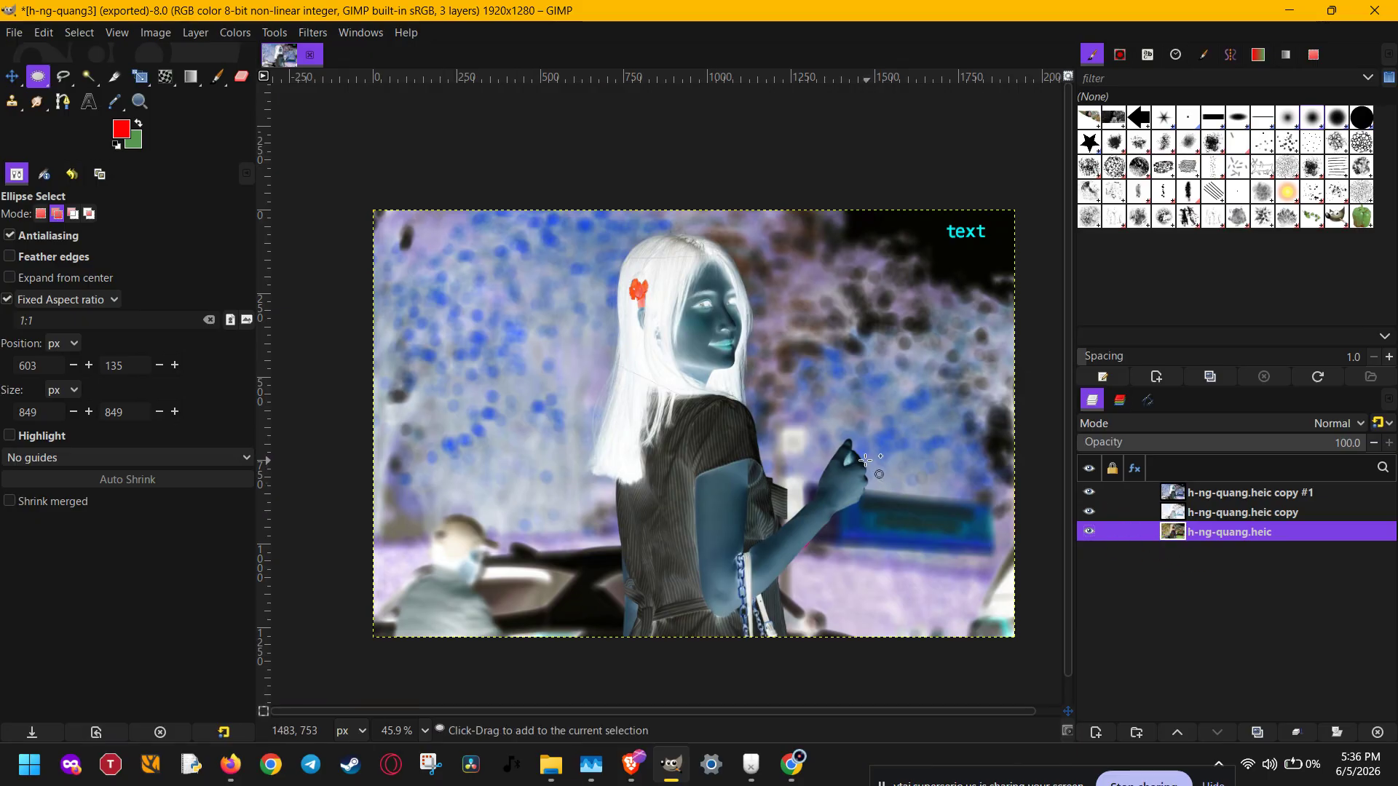
# - Undo the layer visibility changes and the Value Invert on the original photo layer
pyautogui.hotkey('ctrl', 'z')
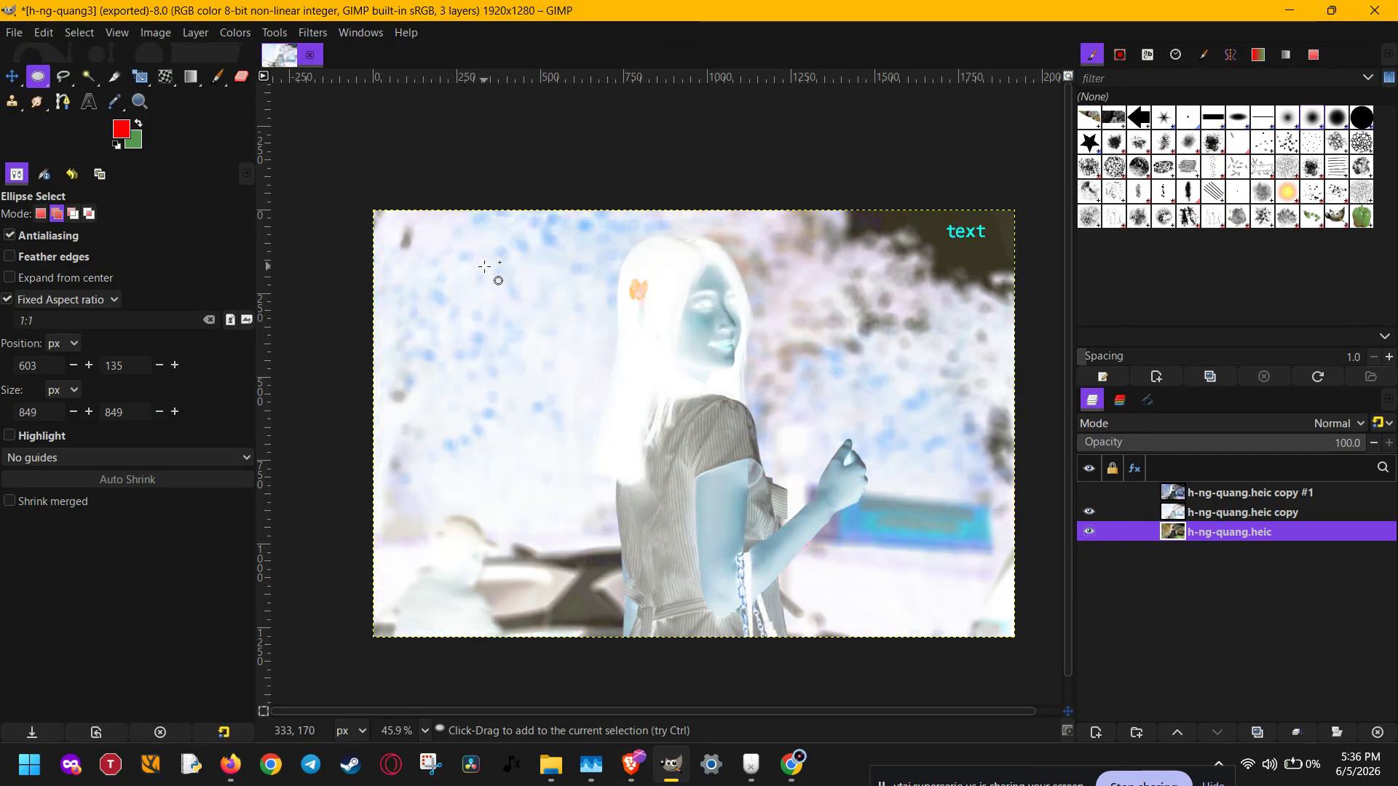
pyautogui.hotkey('ctrl', 'z')
pyautogui.hotkey('ctrl', 'z')
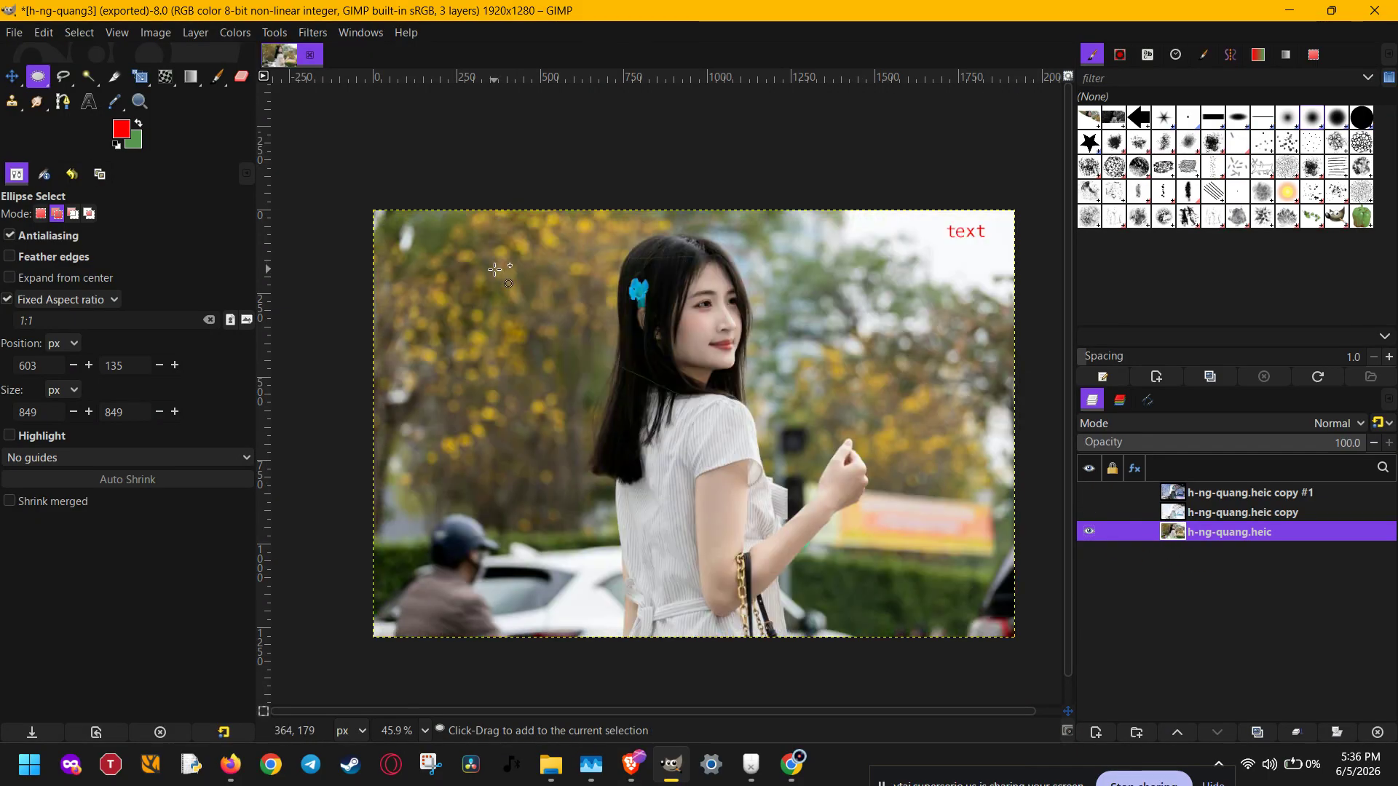
# - Invert the original photo's colors inside a rectangular selection of about 1450 × 1058 px at about 133, 85, and clear the selection
pyautogui.press('r')
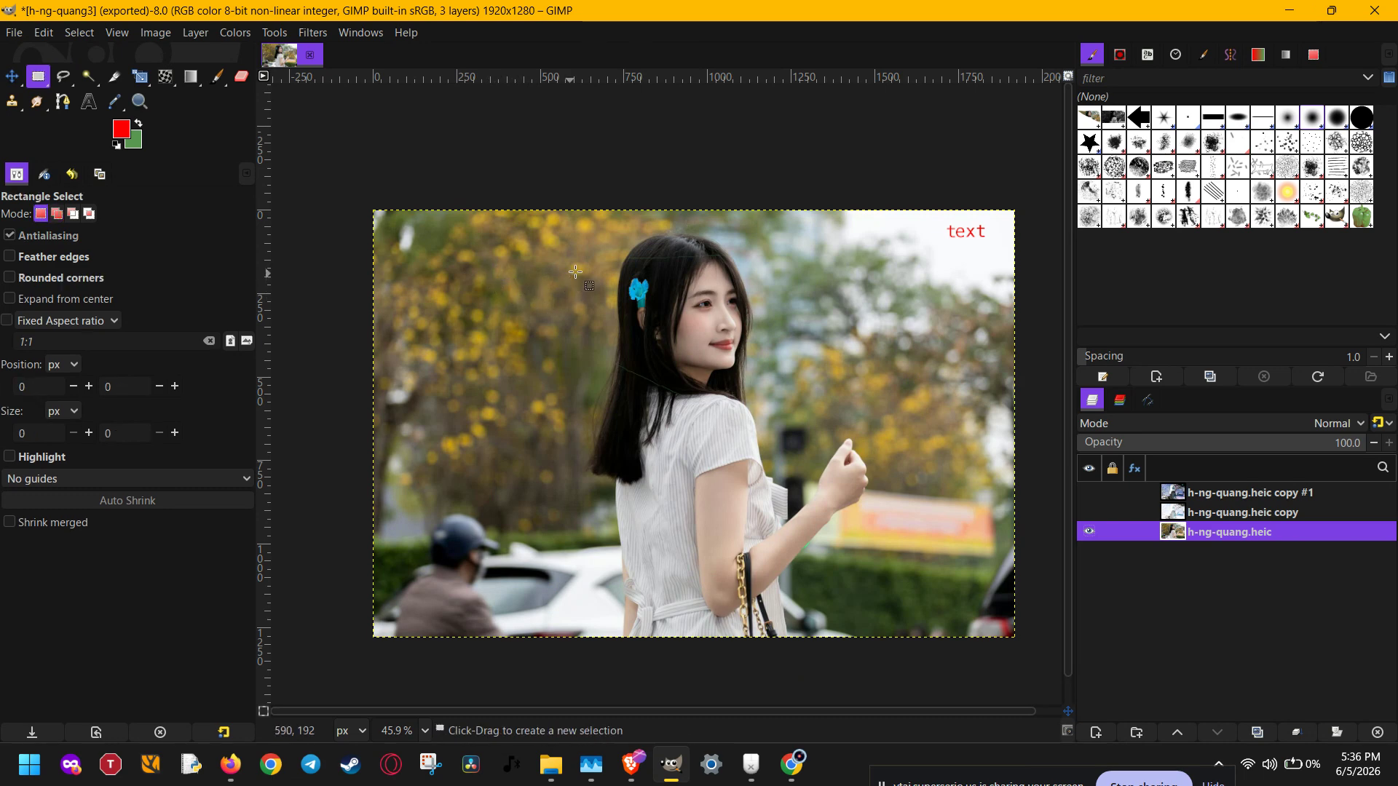
pyautogui.moveTo(418, 239); pyautogui.dragTo(901, 591)
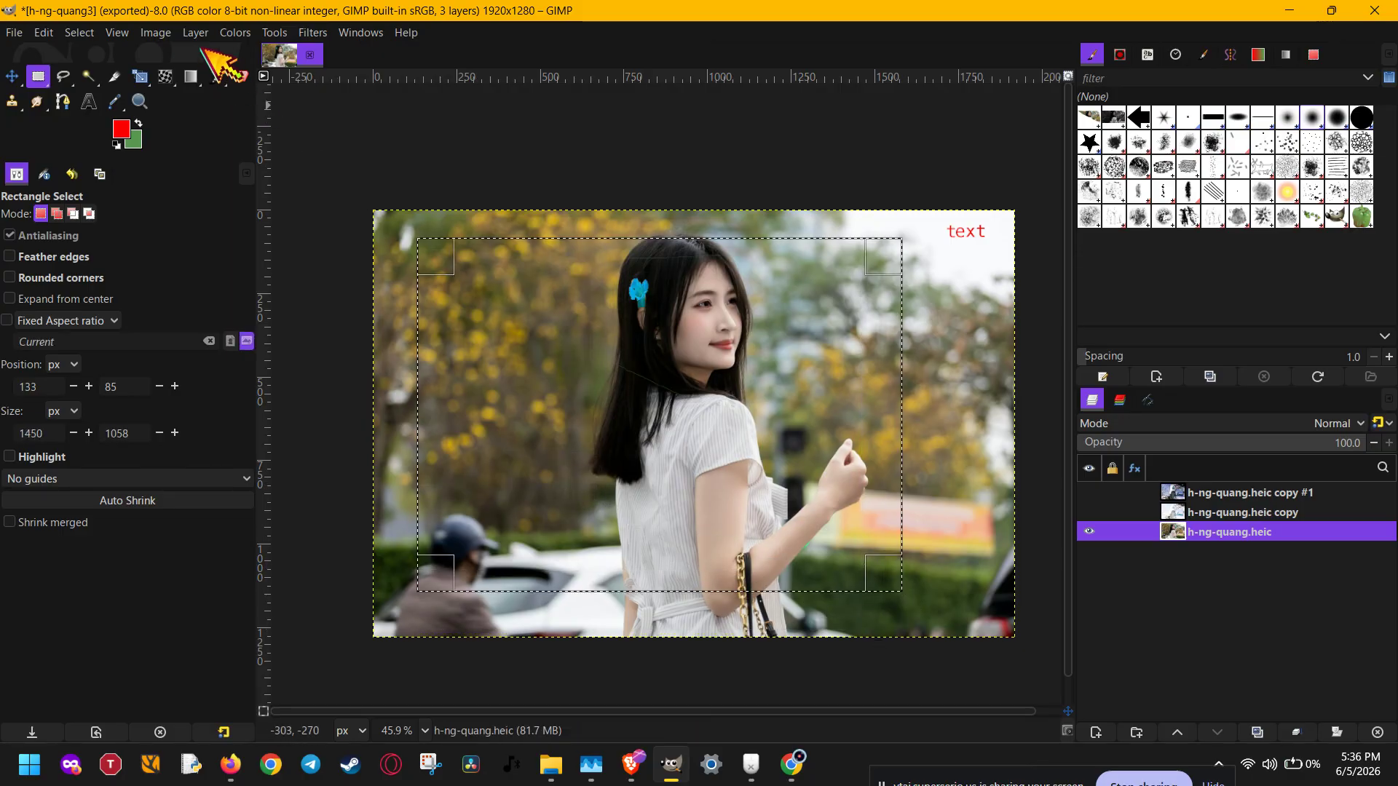
pyautogui.click(234, 33)
pyautogui.click(272, 265)
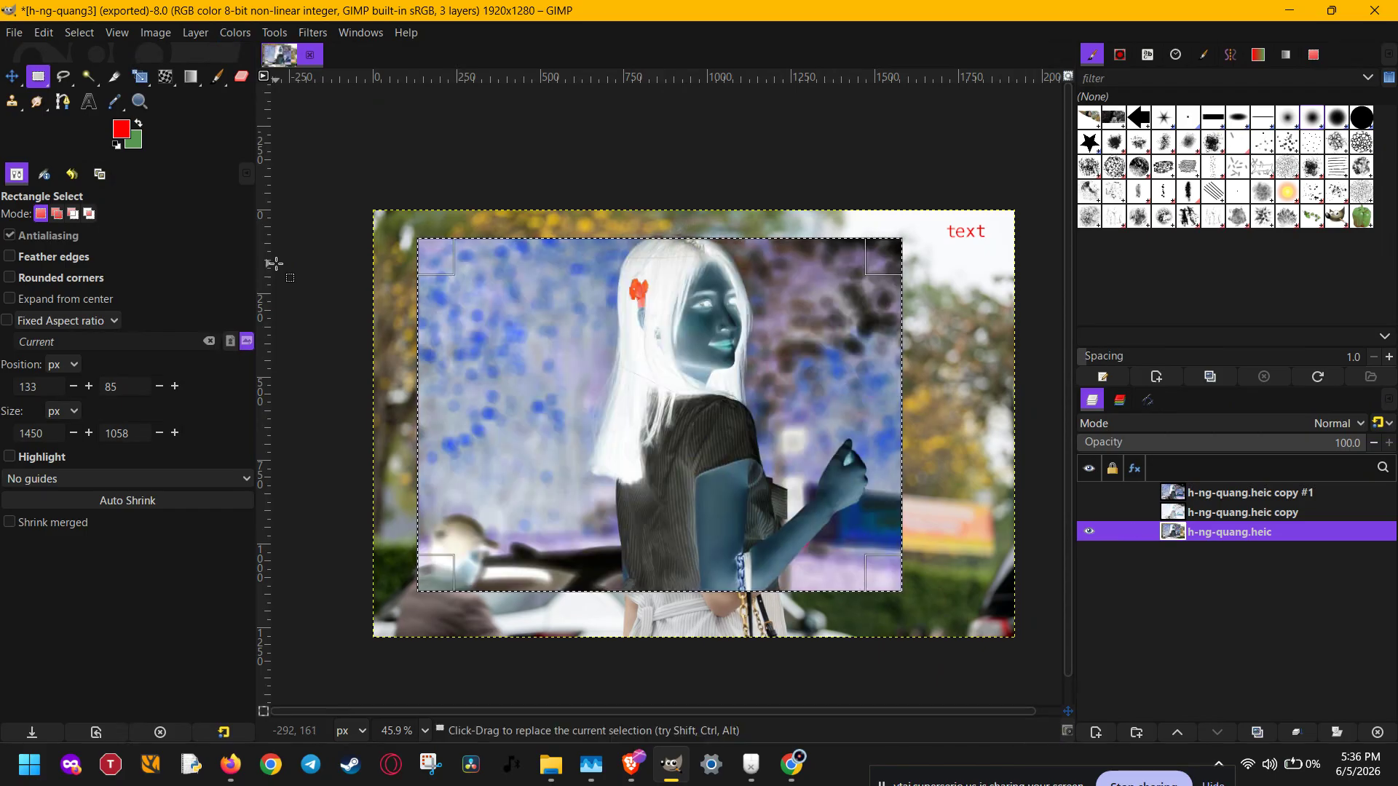
pyautogui.click(366, 238)
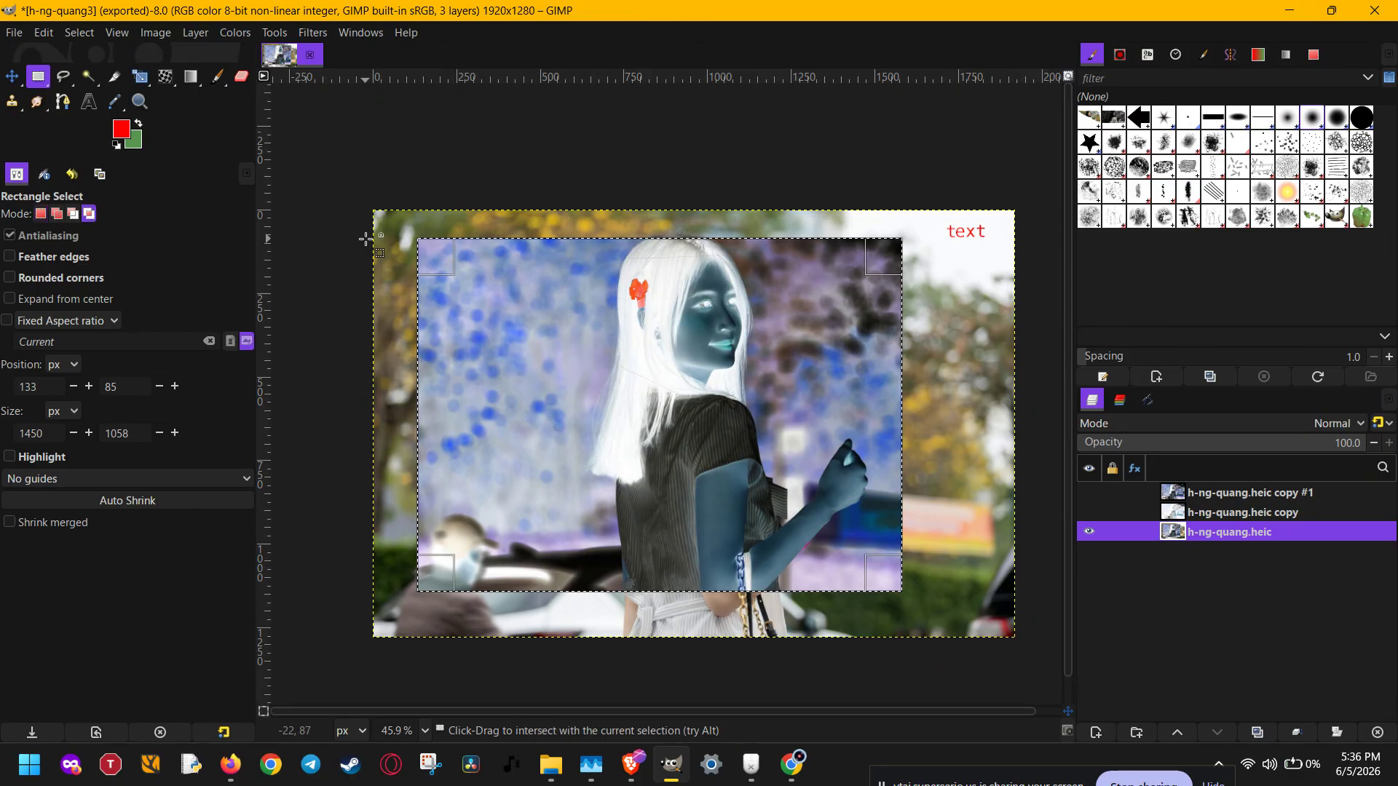
pyautogui.scroll(-3, 676, 324)
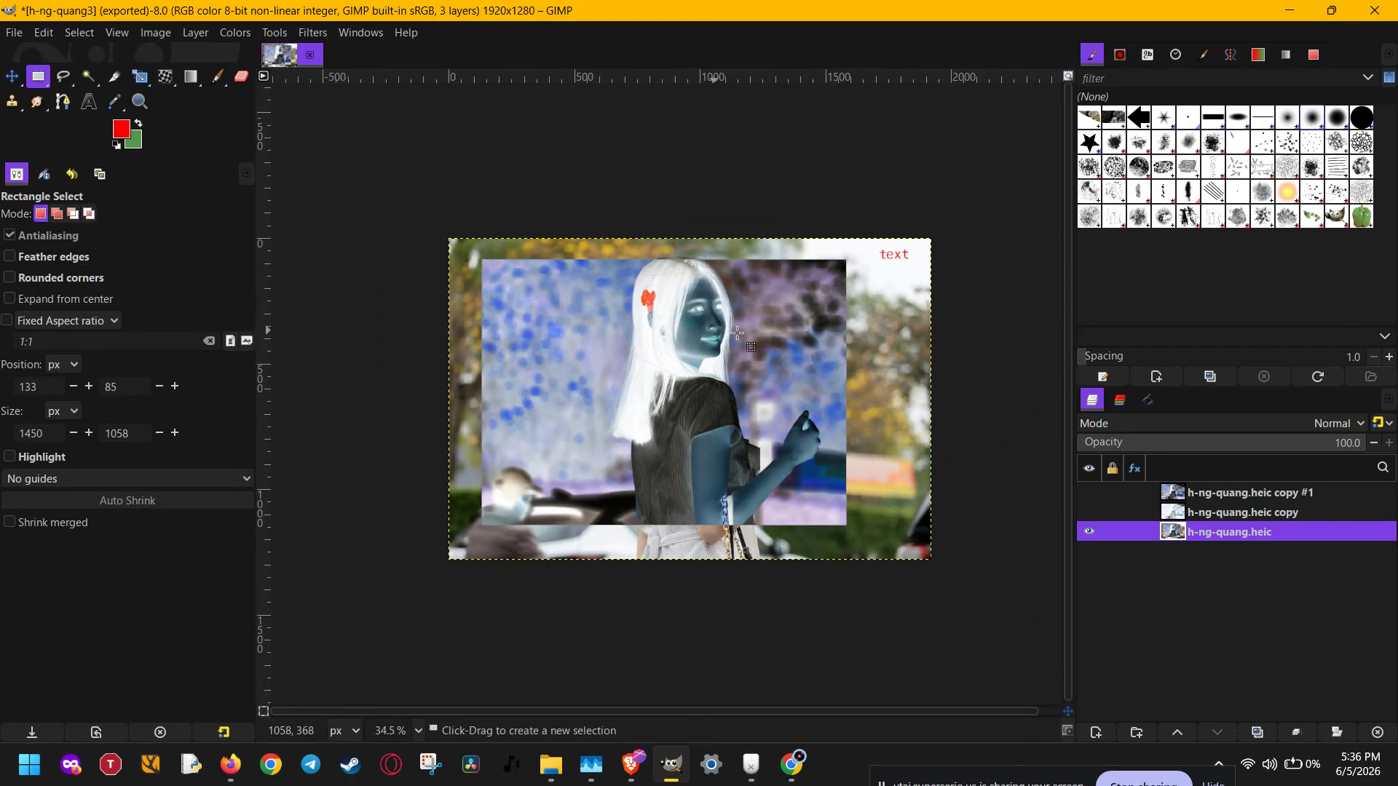